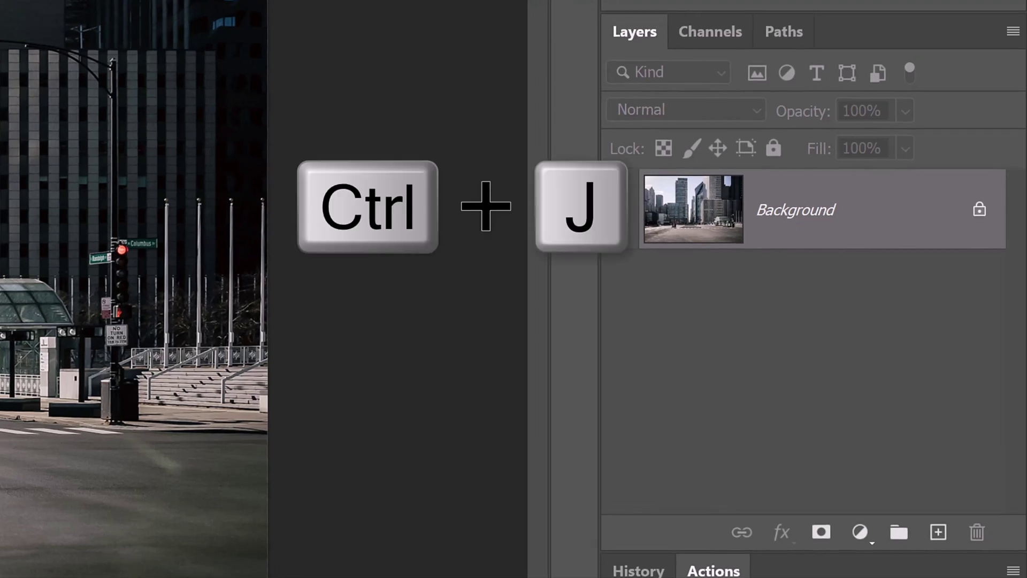
# - Duplicate the street photo layer and name the copy 'Background copy'
pyautogui.hotkey('ctrl', 'j')
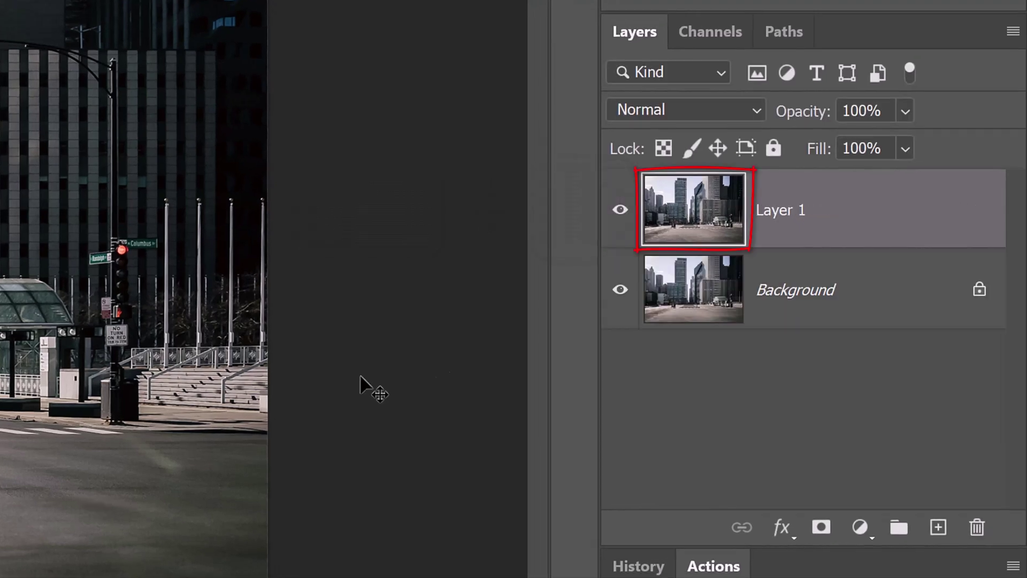
pyautogui.doubleClick(783, 209)
pyautogui.write('Bac')
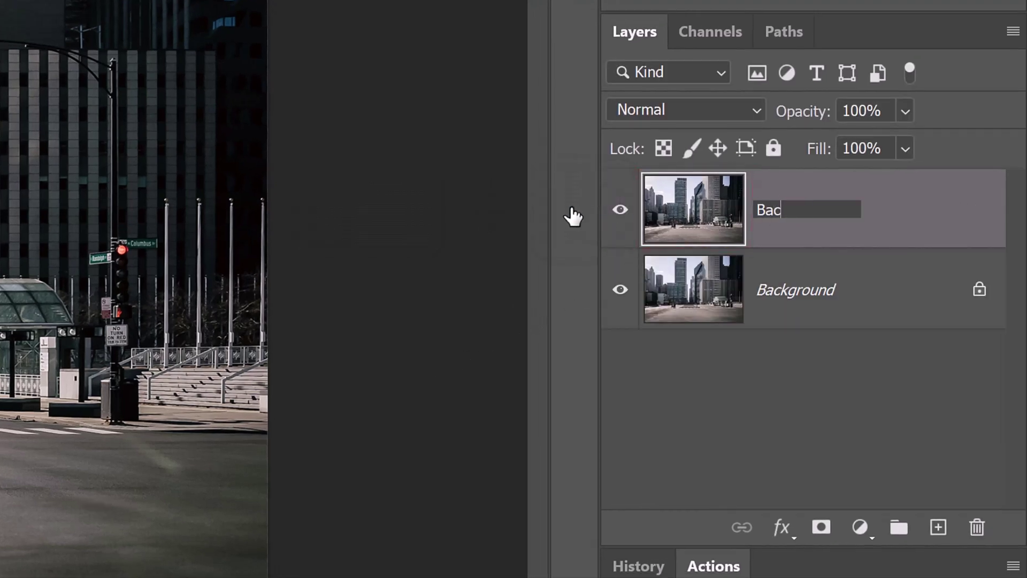
pyautogui.write('kground copy')
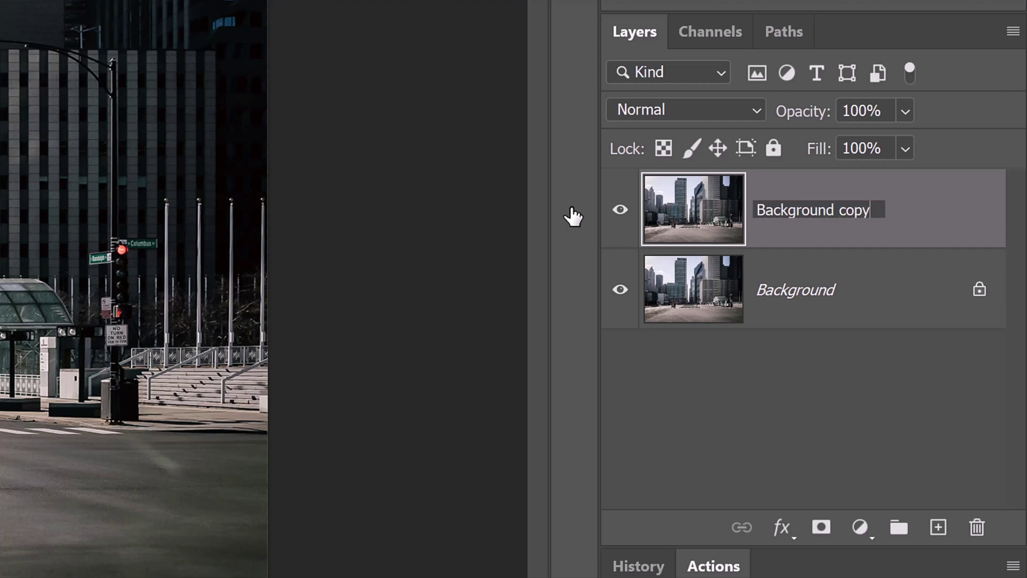
pyautogui.press('Return')
# - Hide Background copy, add Layer 1 beneath it, and prepare an elliptical selection with black
pyautogui.click(620, 210)
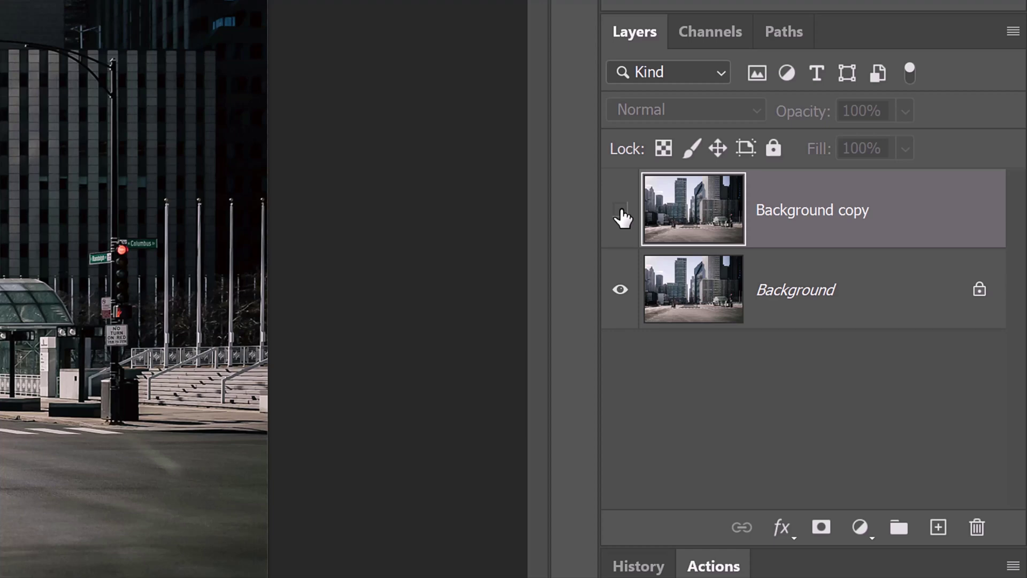
pyautogui.keyDown('ctrl'); pyautogui.click(938, 536); pyautogui.keyUp('ctrl')
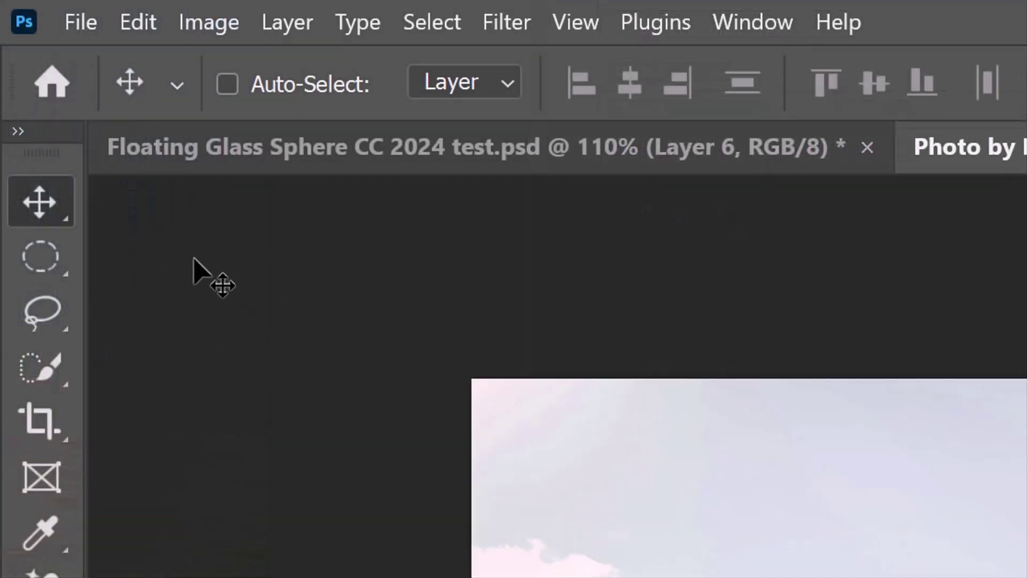
pyautogui.click(36, 261)
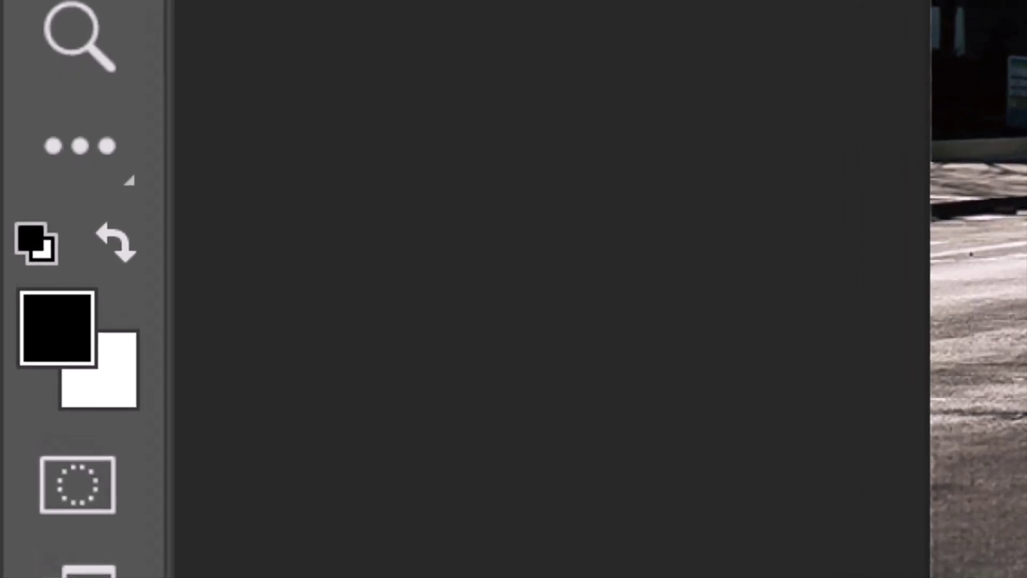
pyautogui.press('d')
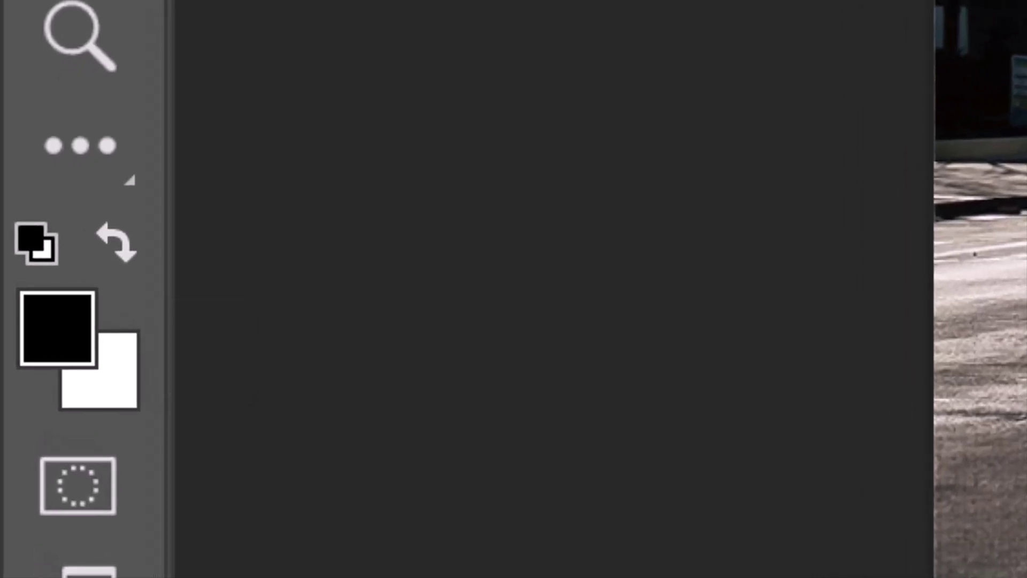
pyautogui.press('x')
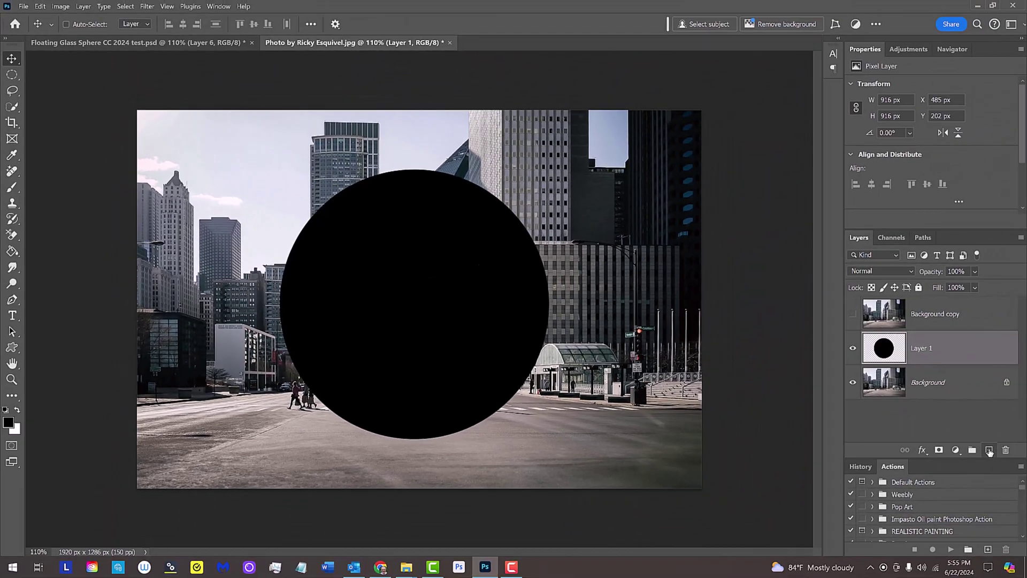
# - Centre the black circle vertically and horizontally on the canvas, then deselect
pyautogui.hotkey('ctrl', 'a')
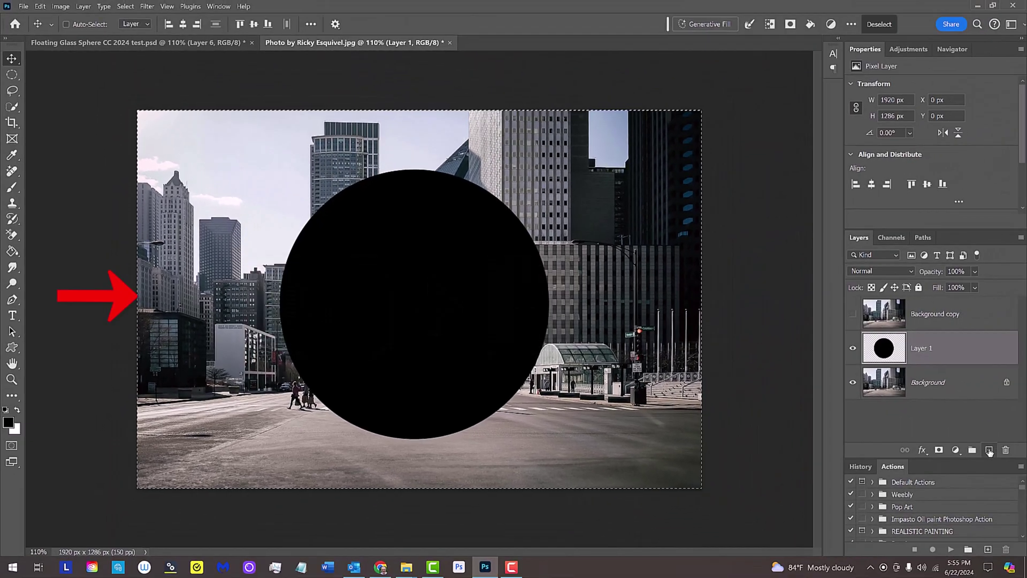
pyautogui.hotkey('ctrl', 'a')
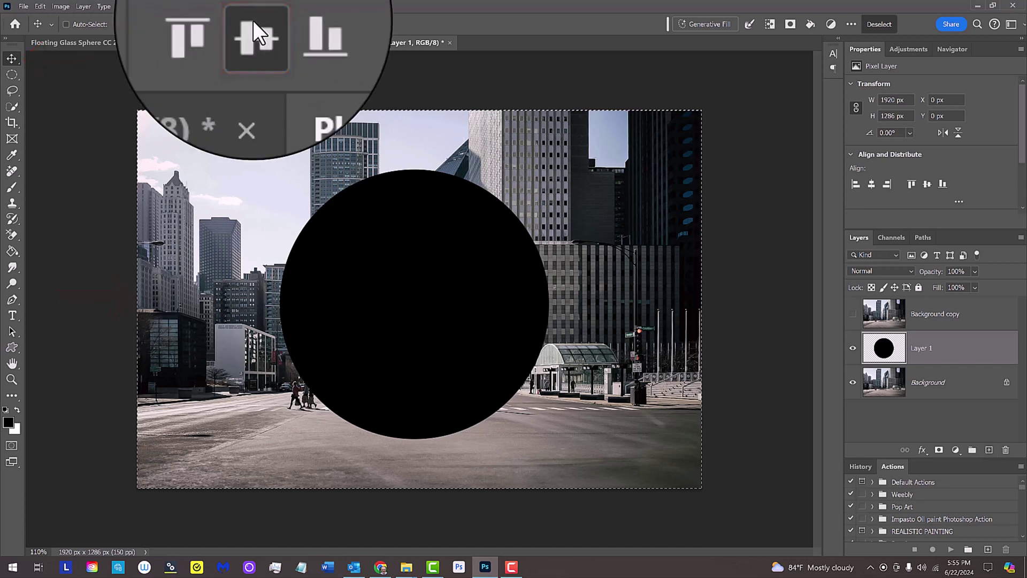
pyautogui.click(253, 21)
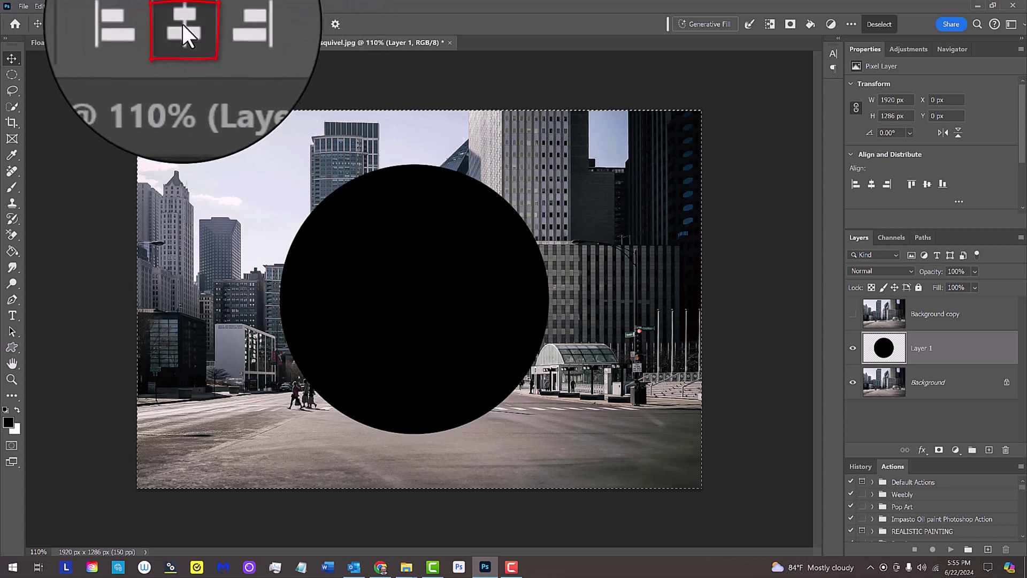
pyautogui.click(183, 24)
pyautogui.hotkey('ctrl', 'd')
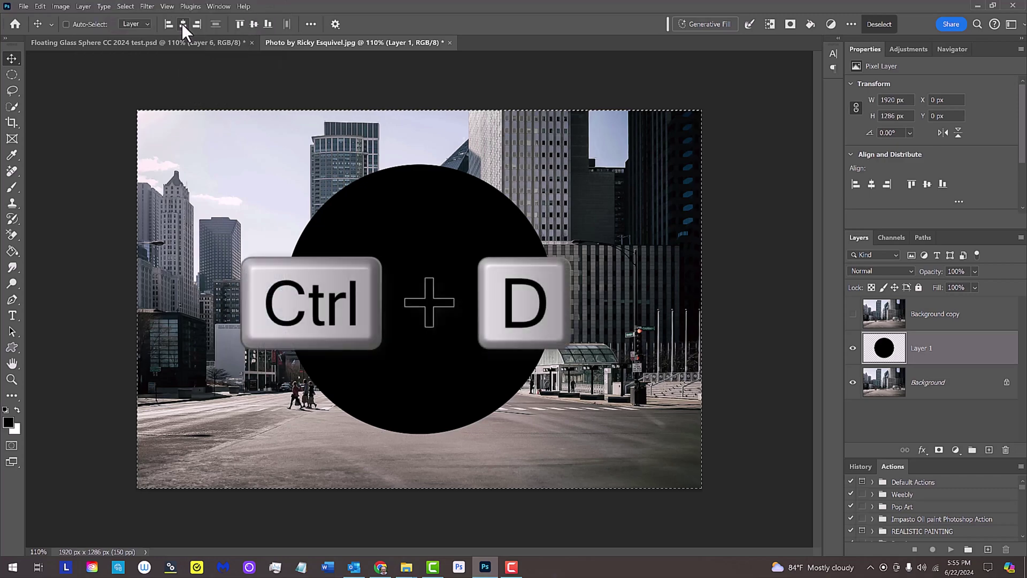
pyautogui.hotkey('ctrl', 'd')
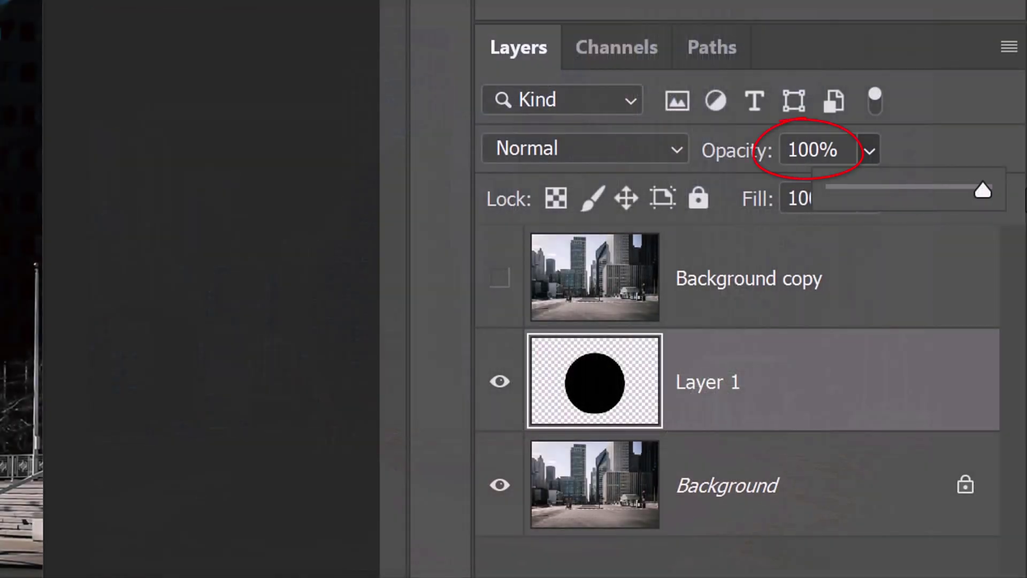
# - Show and select Background copy, then apply Spherize at 100% amount
pyautogui.click(500, 279)
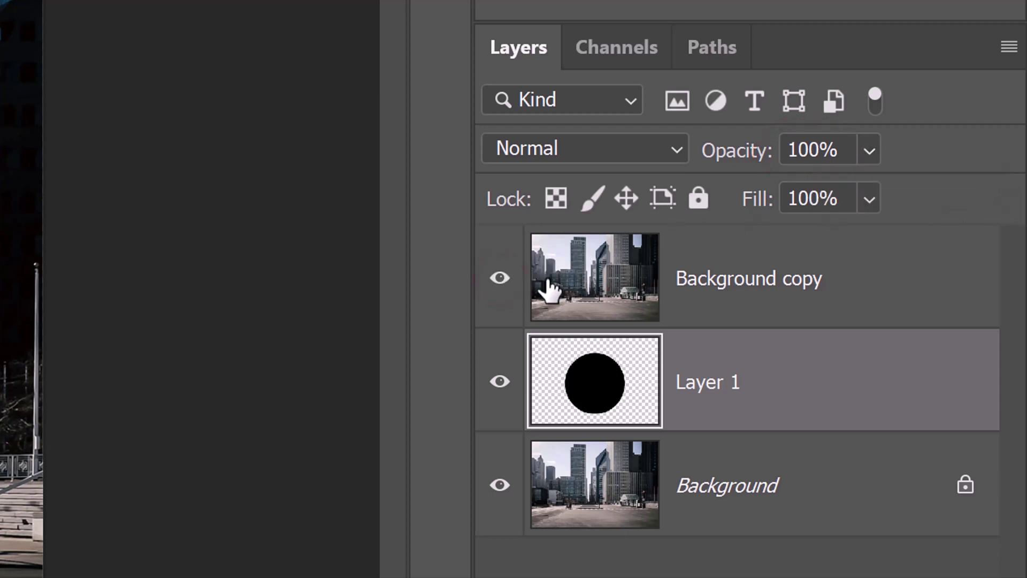
pyautogui.click(584, 282)
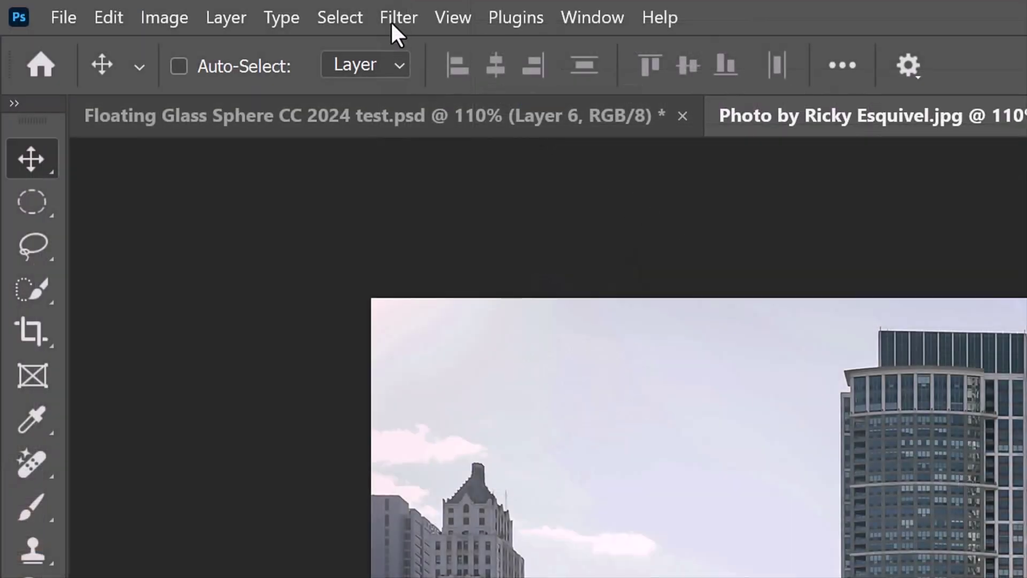
pyautogui.click(391, 19)
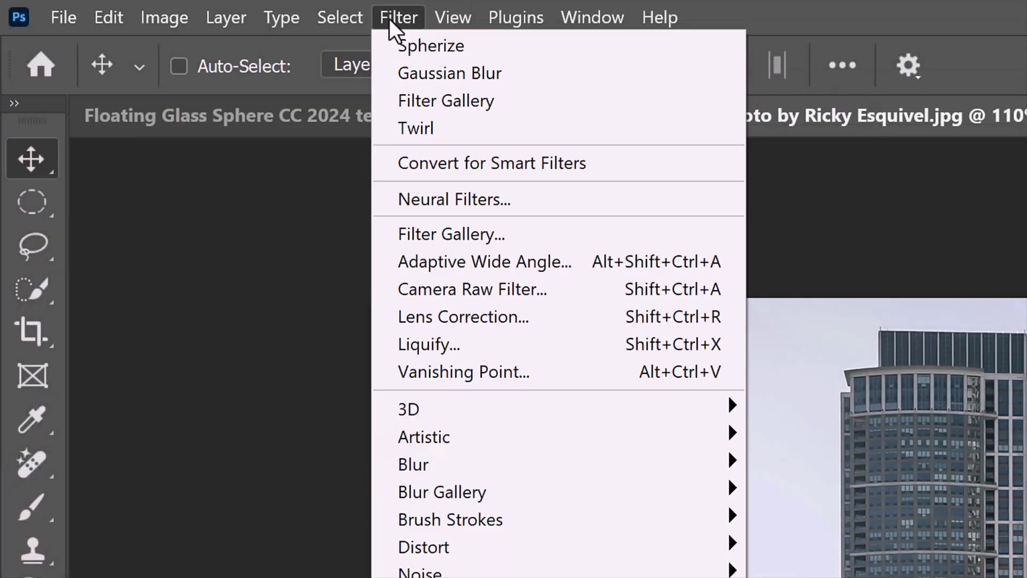
pyautogui.moveTo(425, 243)
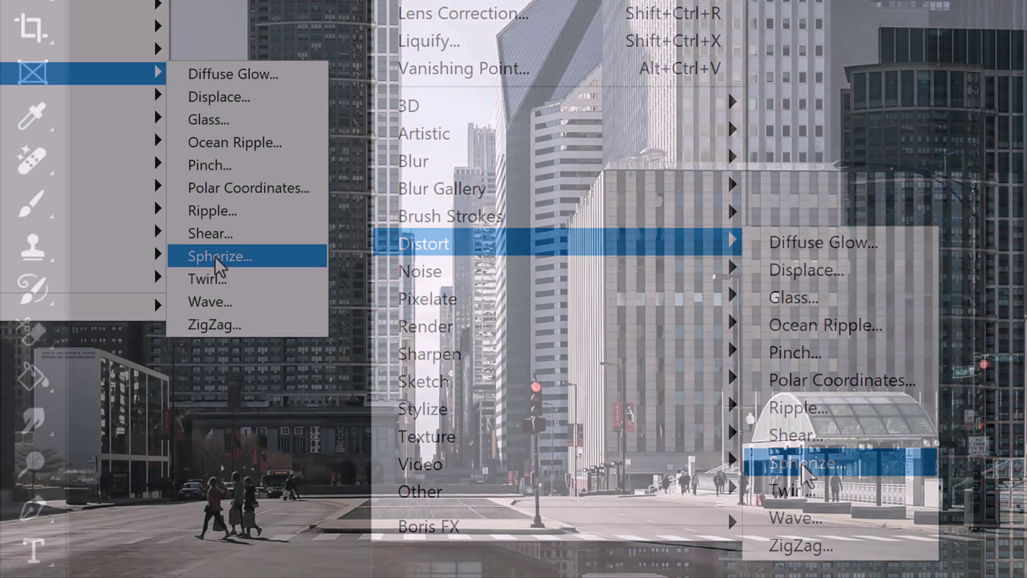
pyautogui.click(807, 465)
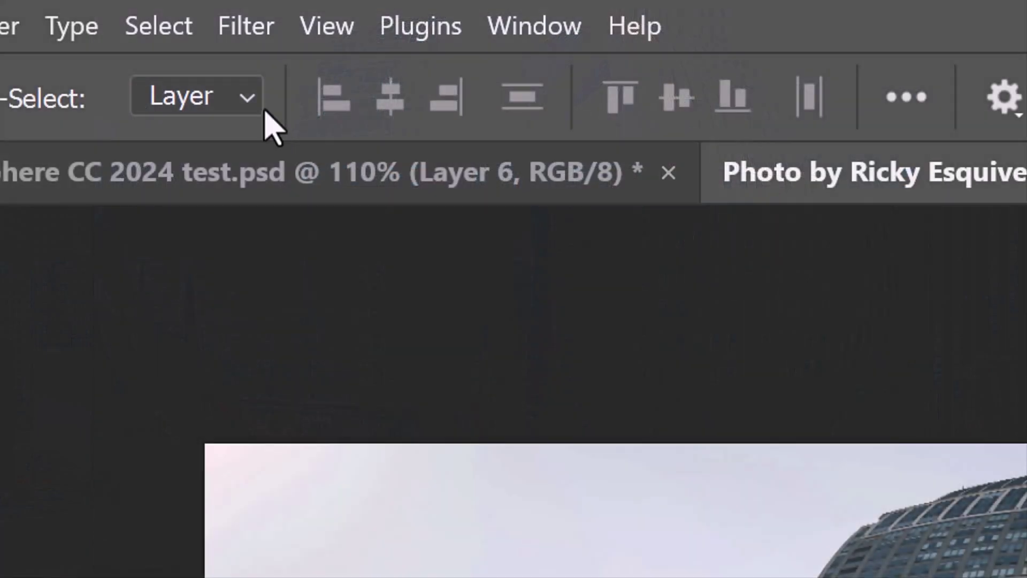
pyautogui.click(245, 31)
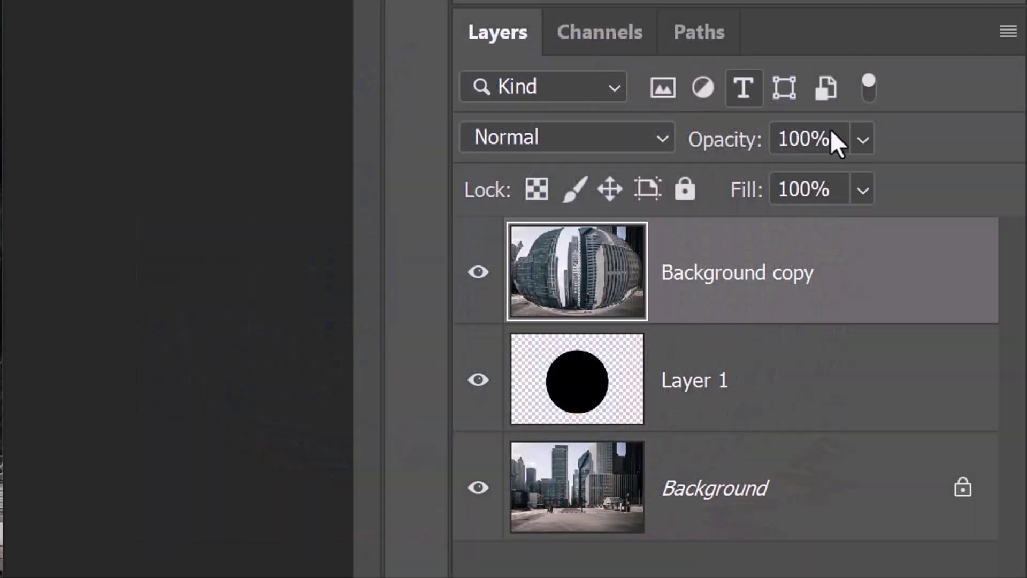
# - Lower Background copy to 96% opacity and squash it to fit the black circle
pyautogui.click(863, 139)
pyautogui.moveTo(948, 178); pyautogui.dragTo(894, 182)
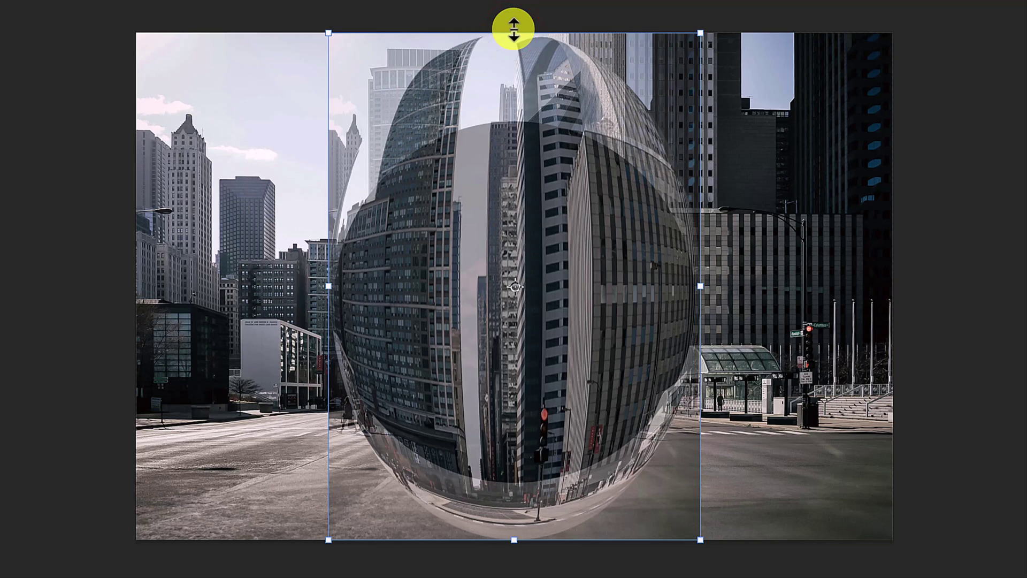
pyautogui.press('shift')
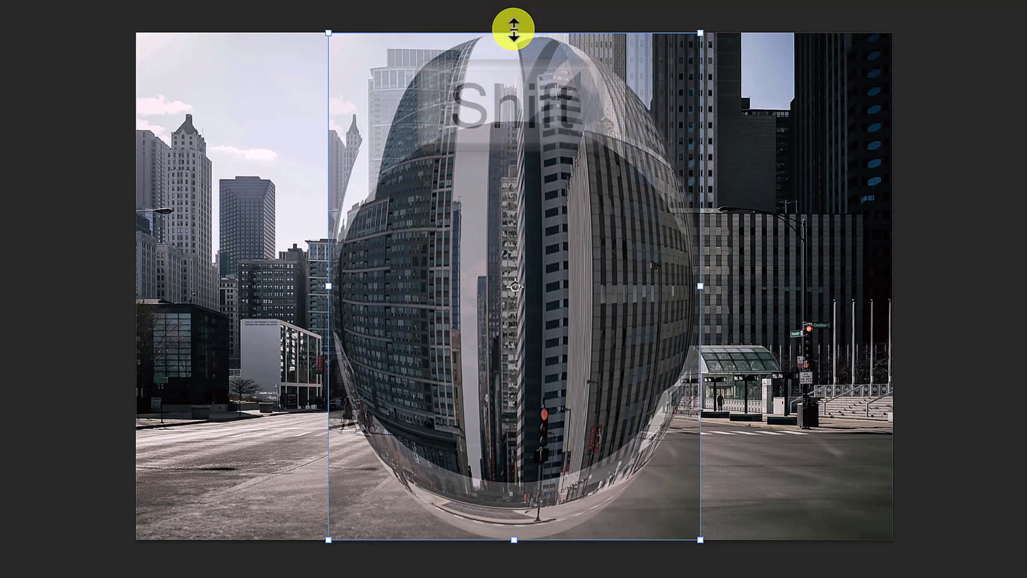
pyautogui.moveTo(513, 33); pyautogui.dragTo(503, 117)
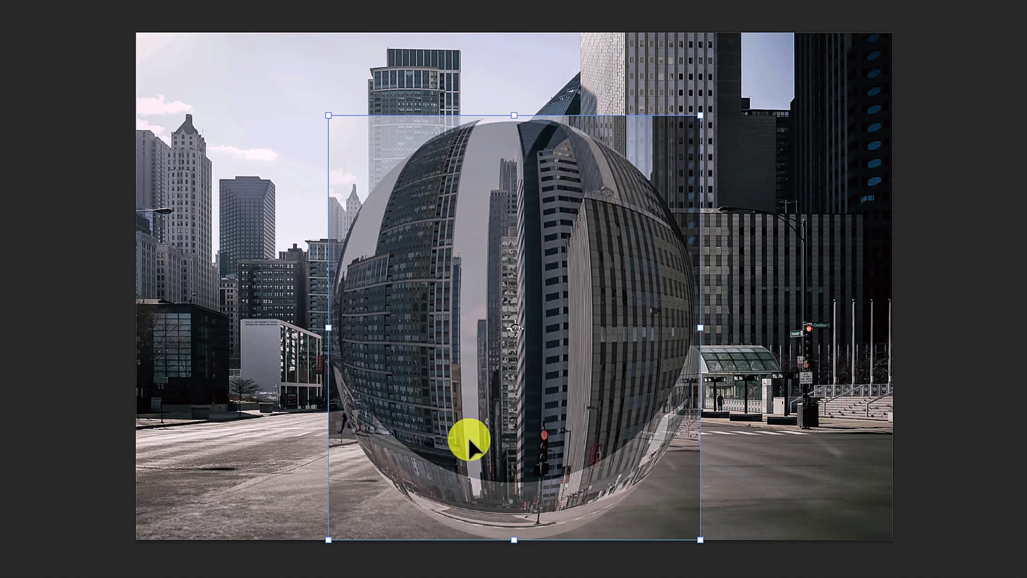
pyautogui.moveTo(514, 540); pyautogui.dragTo(512, 539)
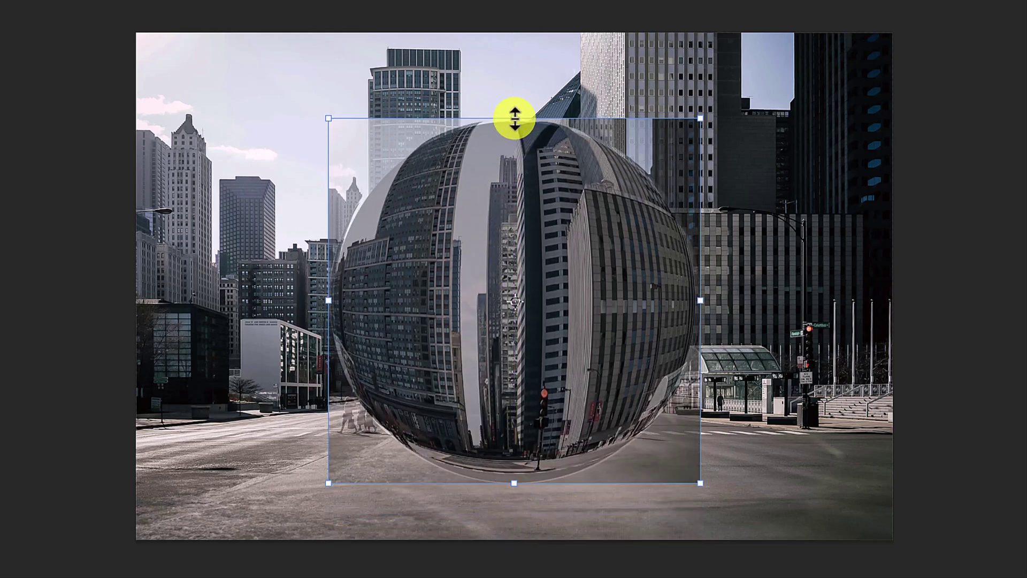
pyautogui.press('Return')
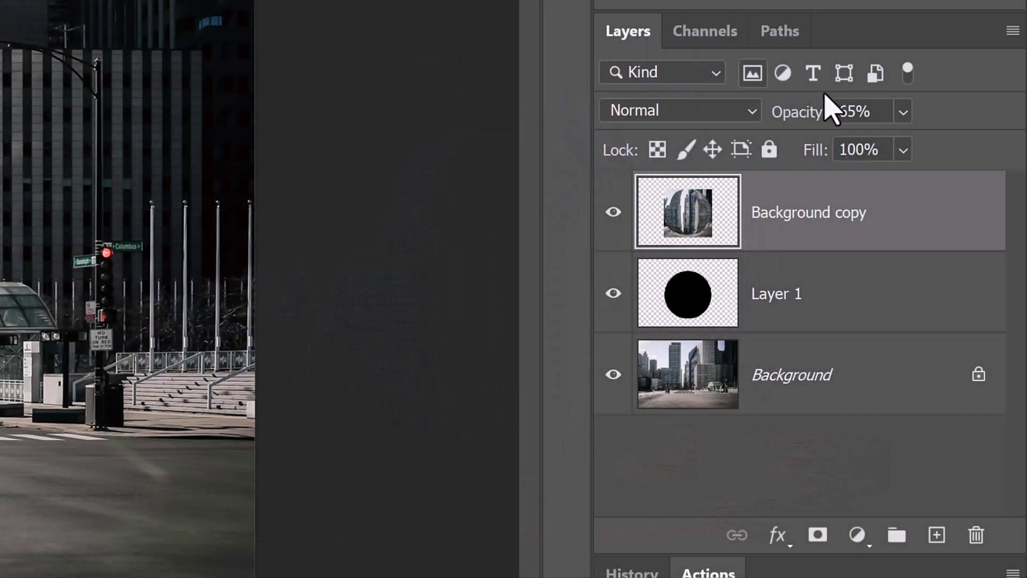
# - Restore 100% opacity, load Layer 1's circle as selection, hide Layer 1, and add a mask
pyautogui.click(903, 111)
pyautogui.moveTo(951, 144); pyautogui.dragTo(988, 143)
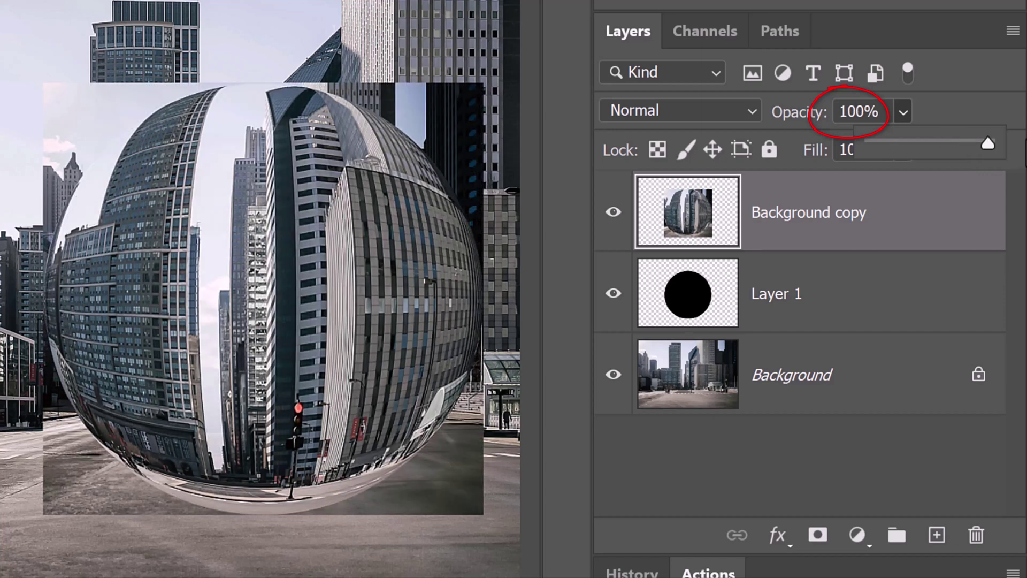
pyautogui.keyDown('ctrl'); pyautogui.click(690, 301); pyautogui.keyUp('ctrl')
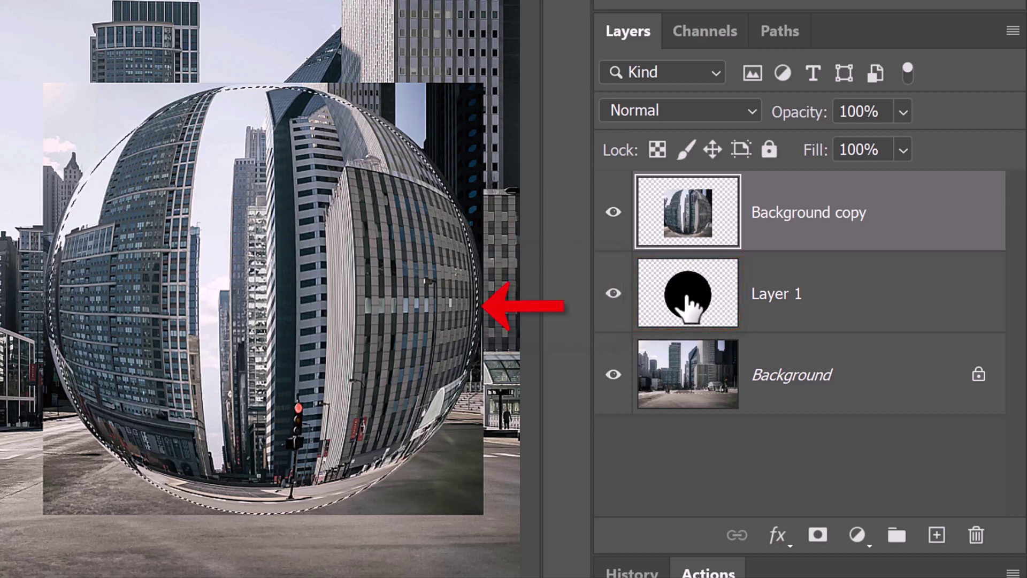
pyautogui.click(615, 296)
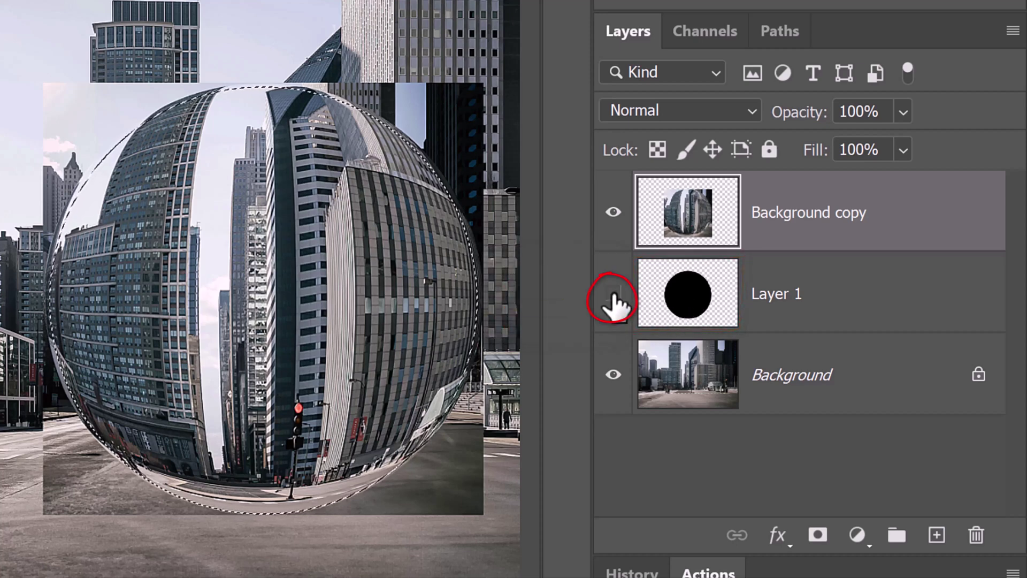
pyautogui.click(819, 534)
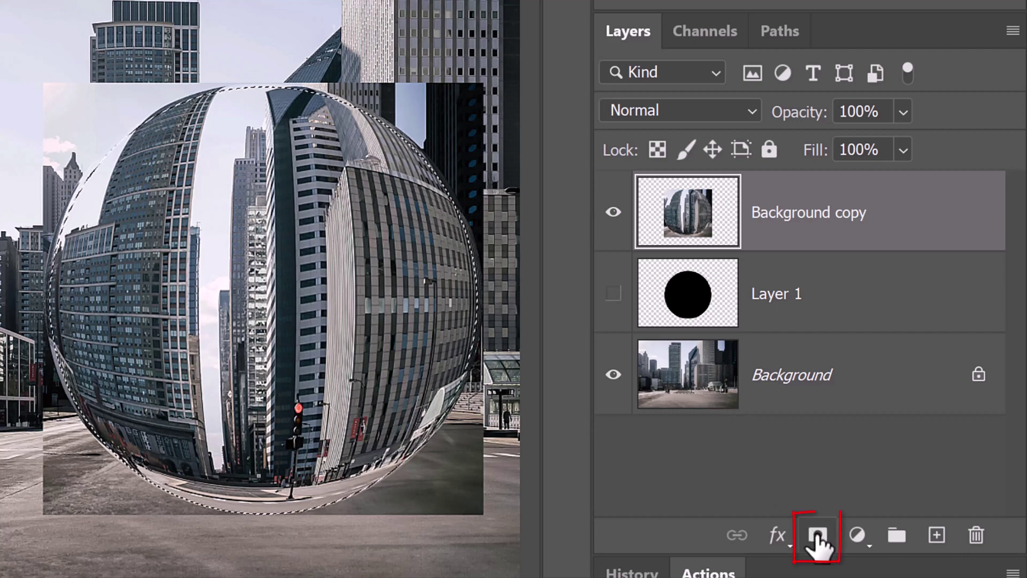
pyautogui.click(819, 534)
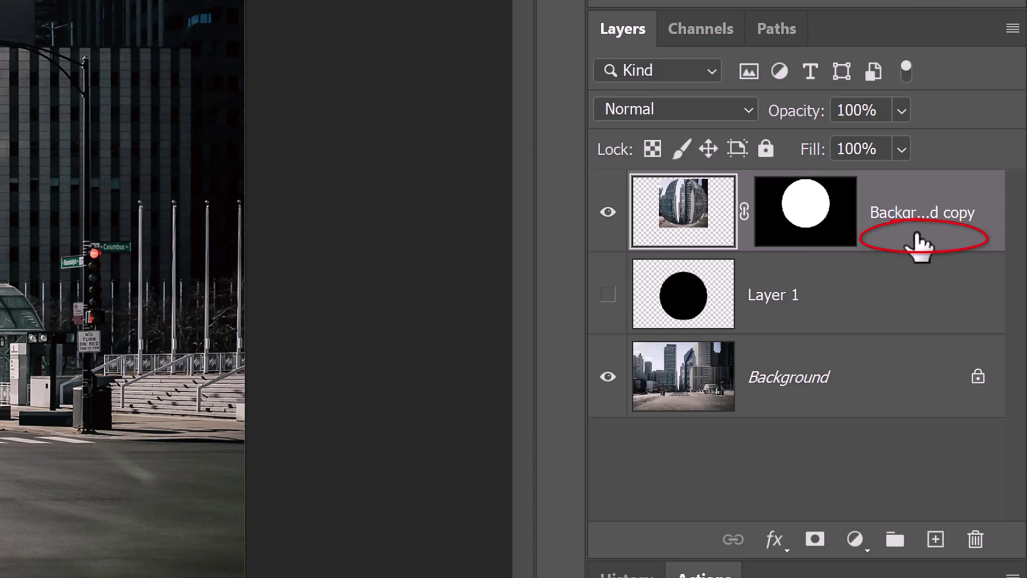
# - Give Background copy a white Overlay Inner Glow at 40% opacity and 80 px size
pyautogui.doubleClick(919, 245)
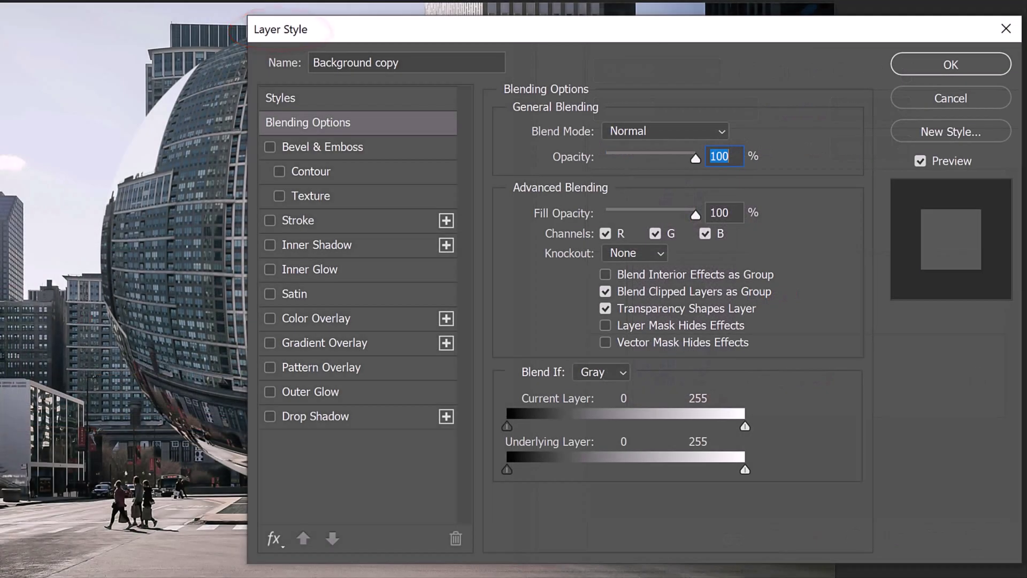
pyautogui.click(308, 269)
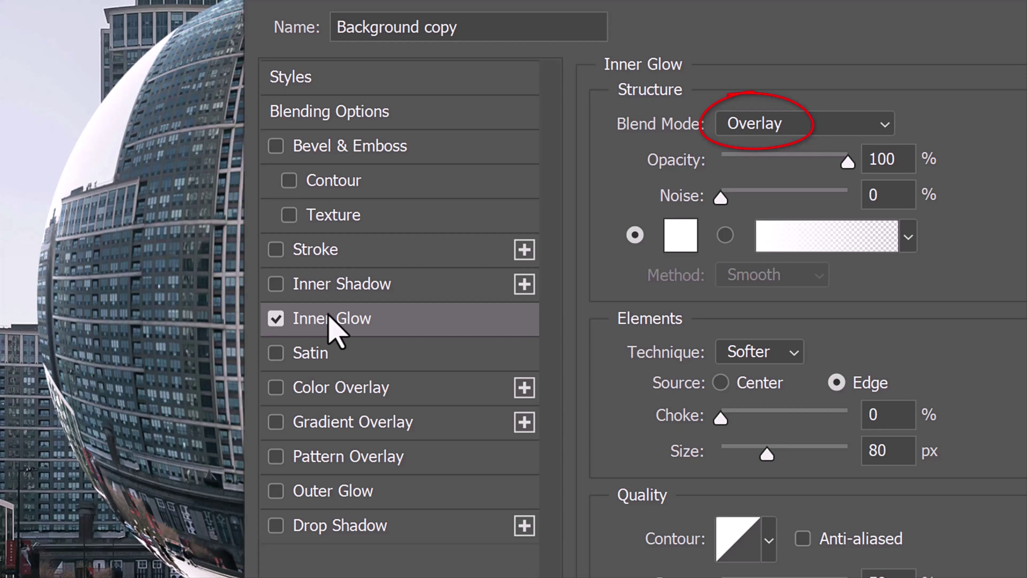
pyautogui.click(904, 158)
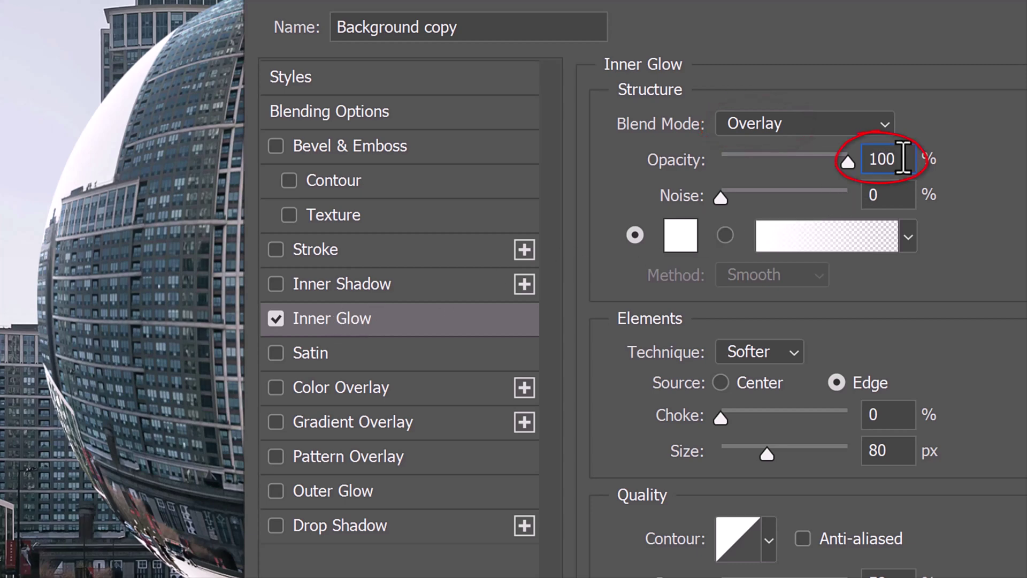
pyautogui.doubleClick(904, 158)
pyautogui.write('40')
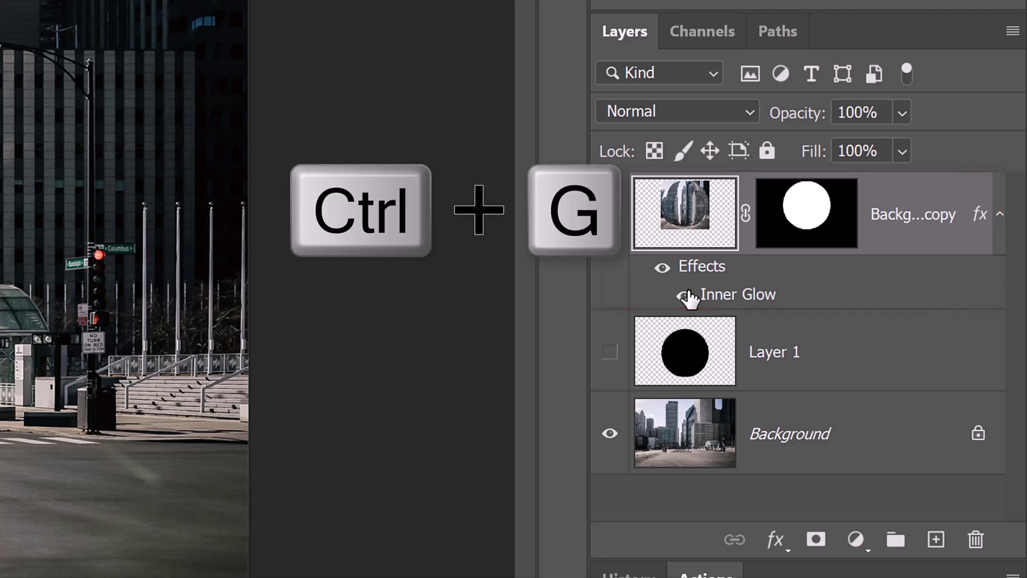
# - Group the Background copy layer into Group 1 with Ctrl+G
pyautogui.hotkey('ctrl', 'g')
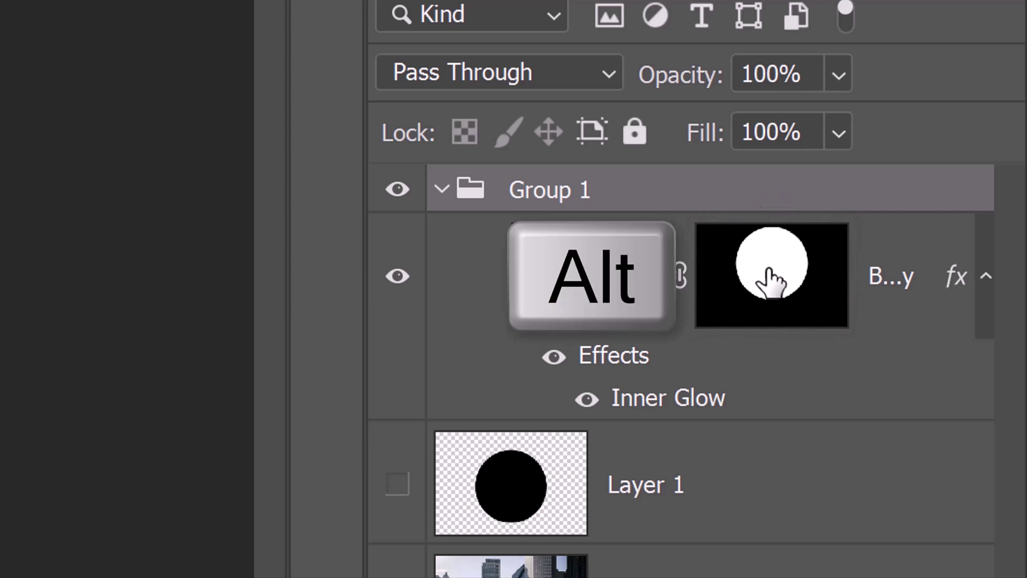
# - Copy the circular mask onto Group 1 and reselect Background copy
pyautogui.moveTo(771, 280); pyautogui.dragTo(775, 203)
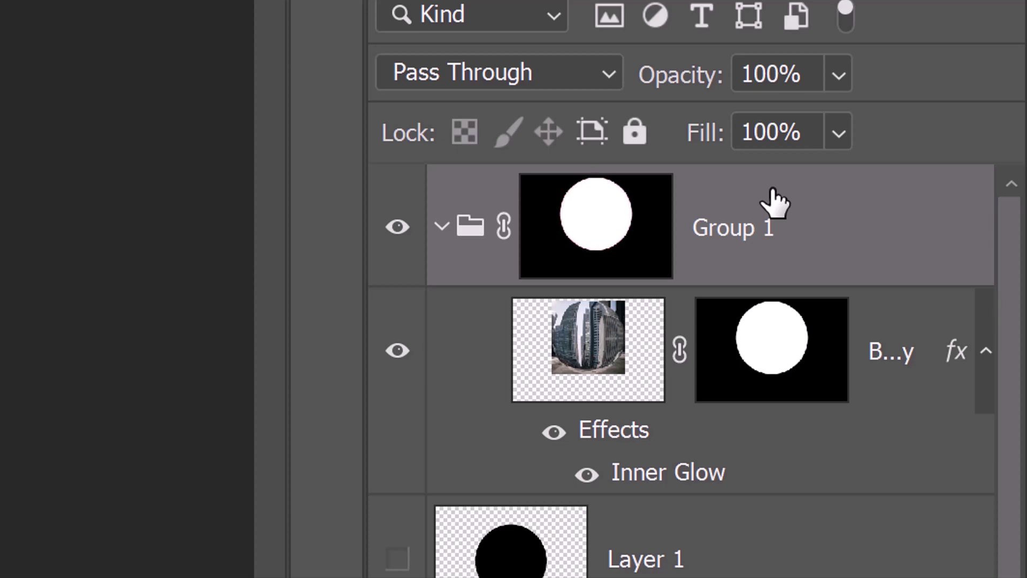
pyautogui.click(598, 364)
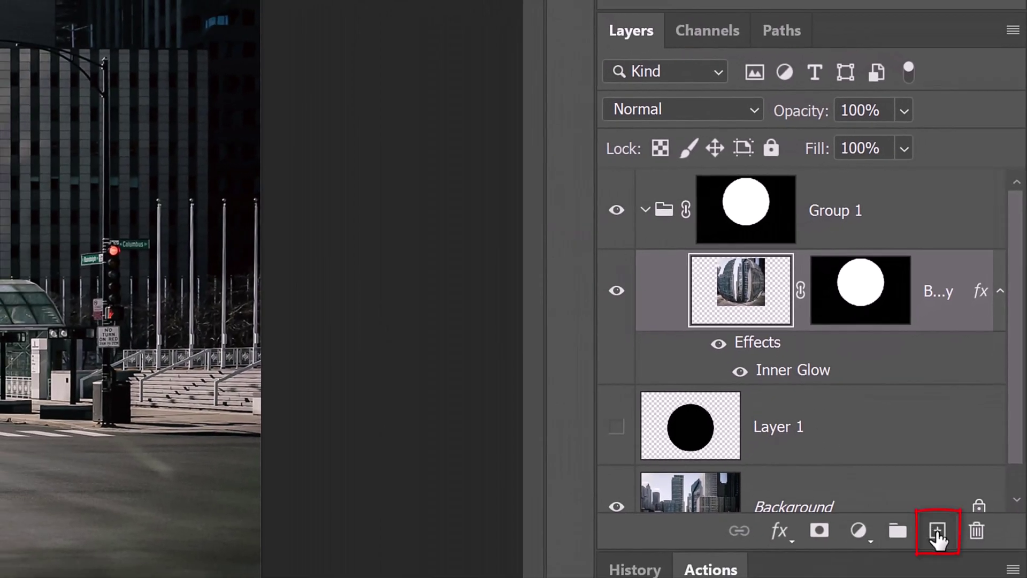
# - Add Layer 2 above the sphere and select the Brush tool with its presets
pyautogui.click(937, 532)
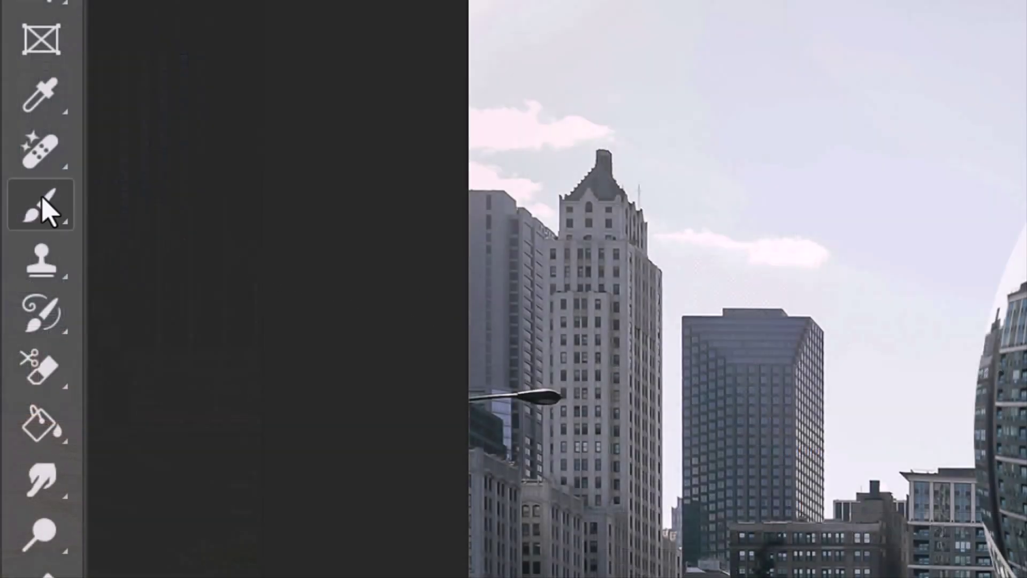
pyautogui.rightClick(41, 203)
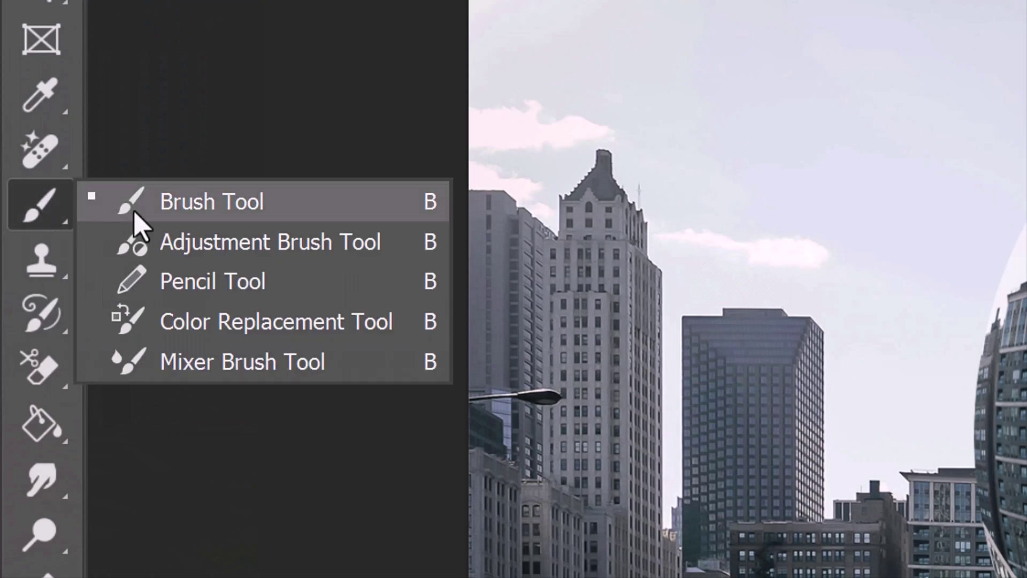
pyautogui.click(229, 202)
pyautogui.click(225, 74)
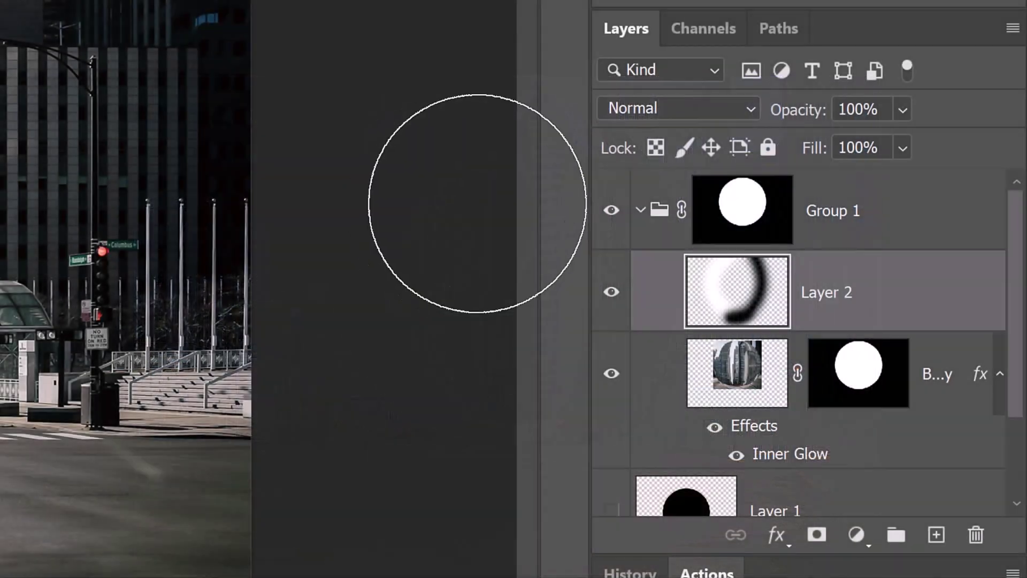
# - Blend Layer 2 as Soft Light at 70% opacity and compare its shading
pyautogui.click(742, 110)
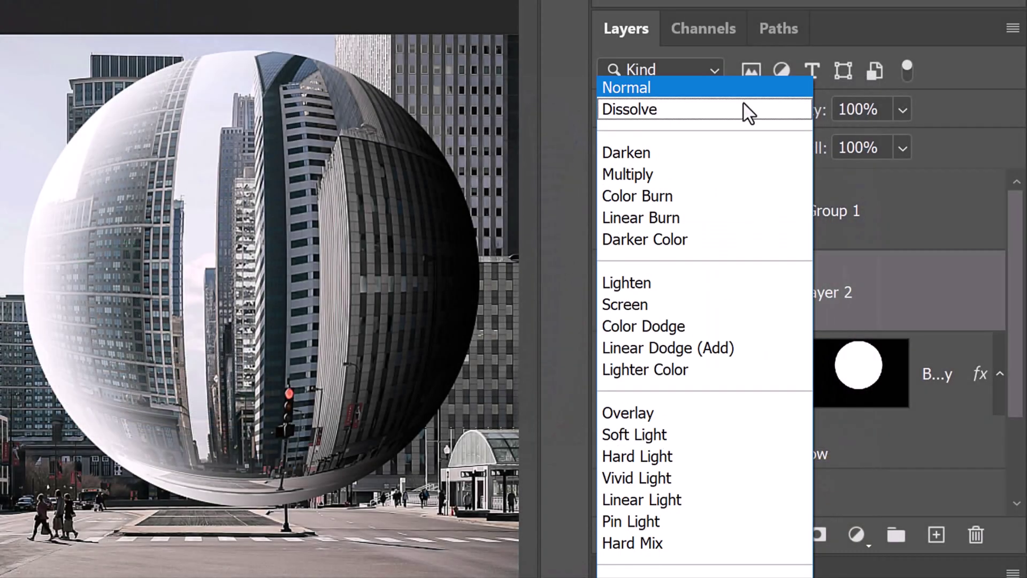
pyautogui.click(624, 434)
pyautogui.click(860, 109)
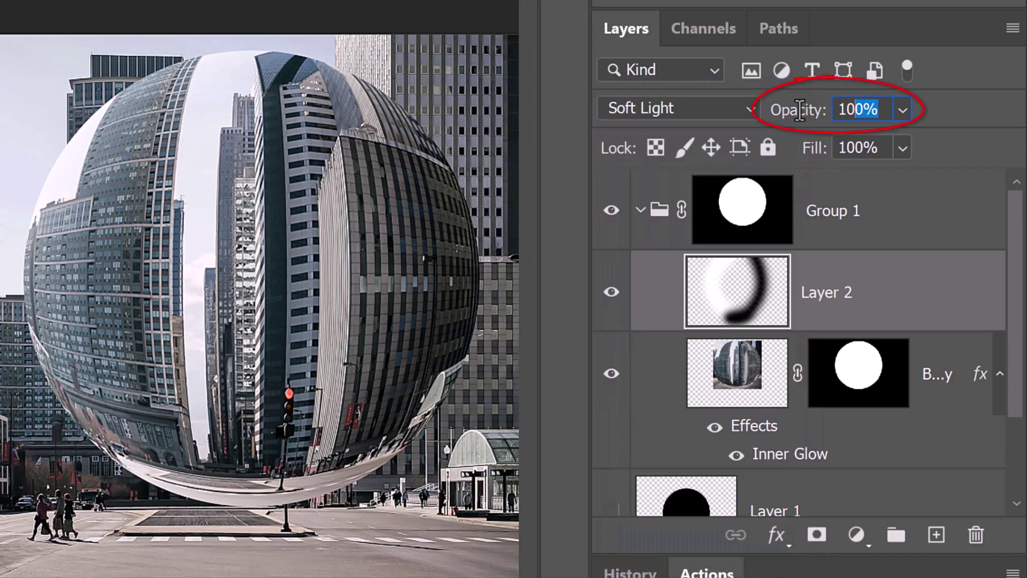
pyautogui.write('70')
pyautogui.press('Return')
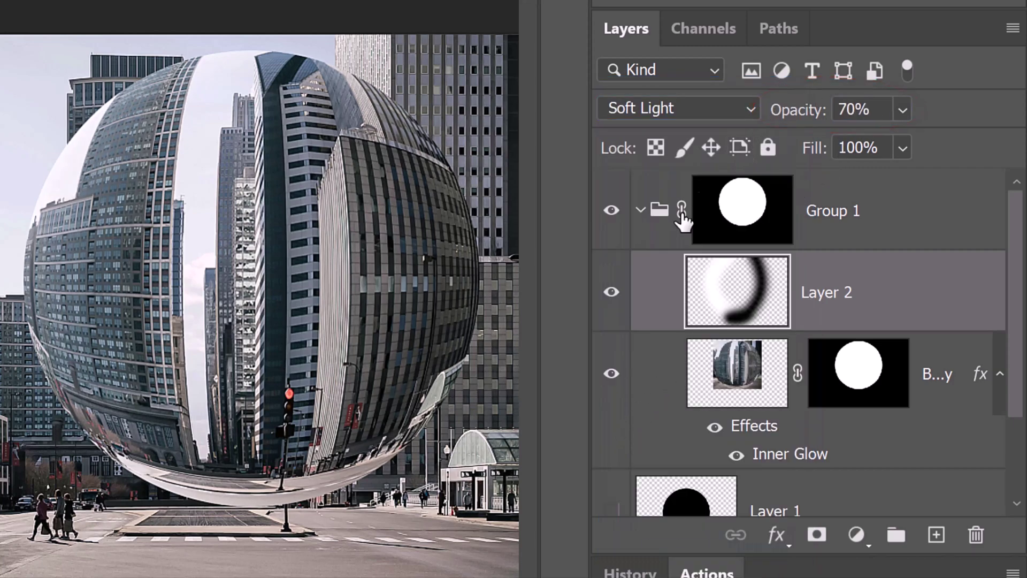
pyautogui.click(611, 295)
pyautogui.click(610, 299)
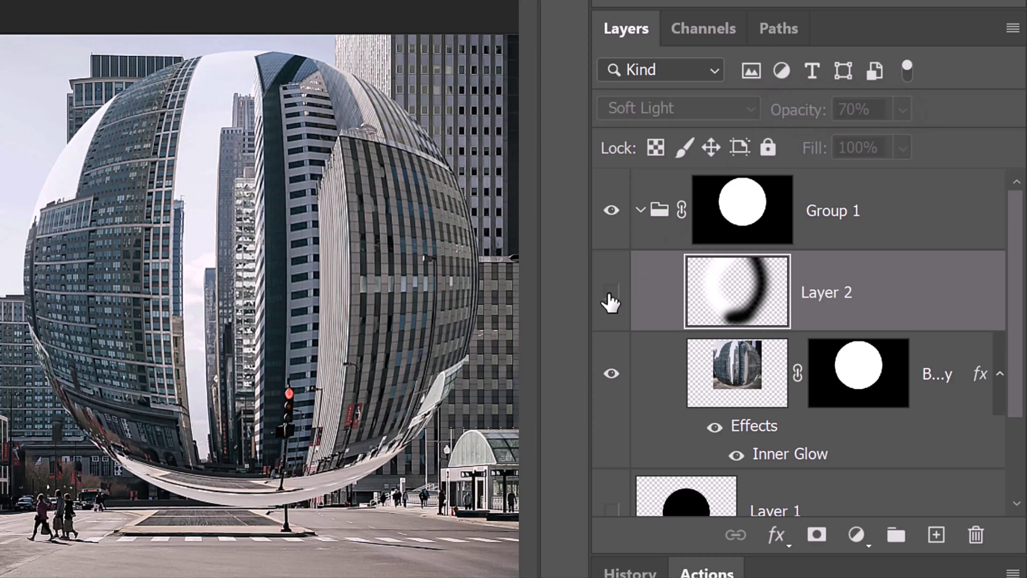
pyautogui.click(611, 296)
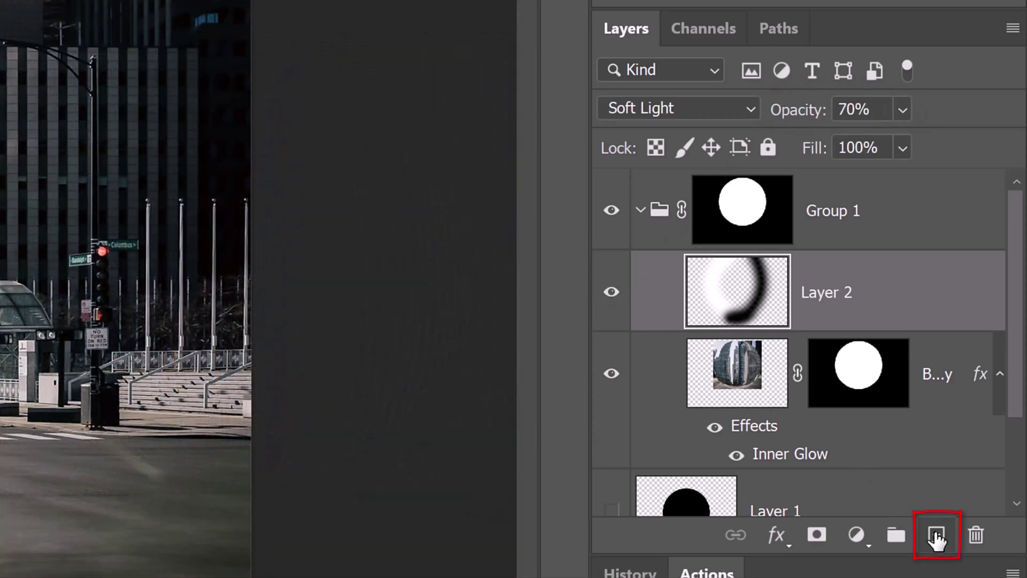
# - Add Layer 3 set to Overlay blending, with white as the painting colour
pyautogui.click(937, 536)
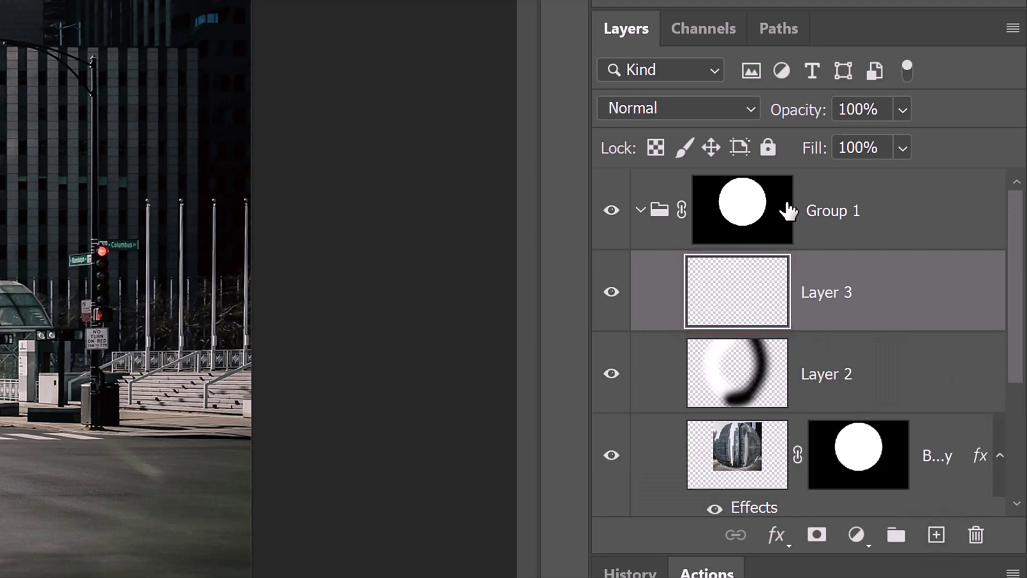
pyautogui.click(745, 110)
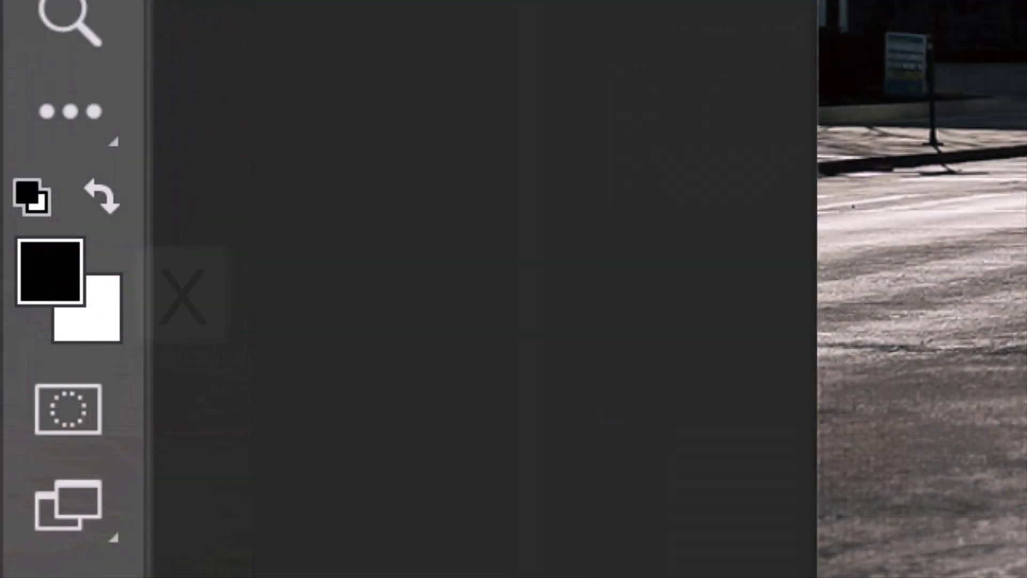
pyautogui.press('x')
pyautogui.press('x')
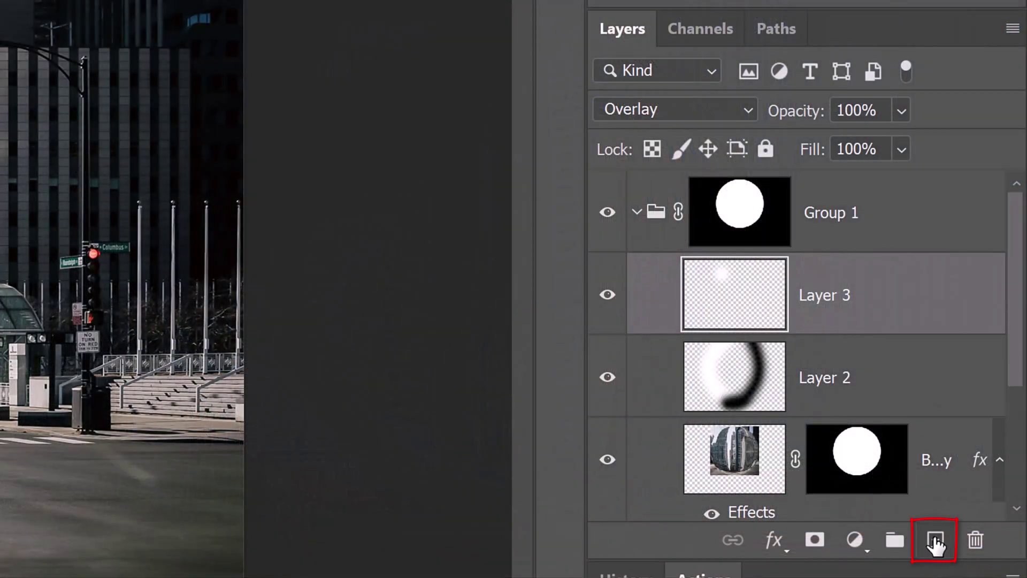
# - Add Layer 4 and shrink the circular selection to 95% width for the white fill
pyautogui.click(937, 546)
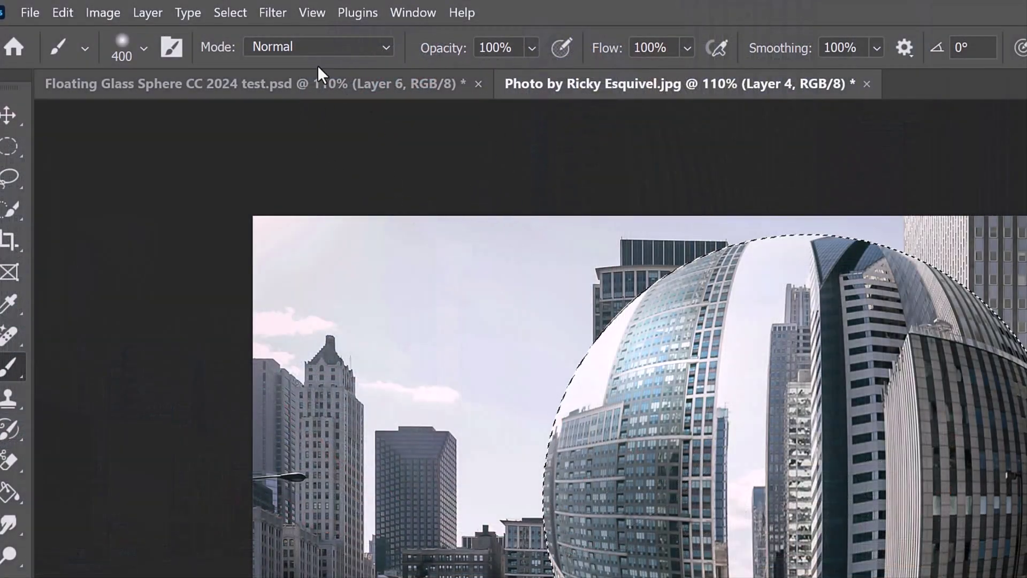
pyautogui.click(230, 11)
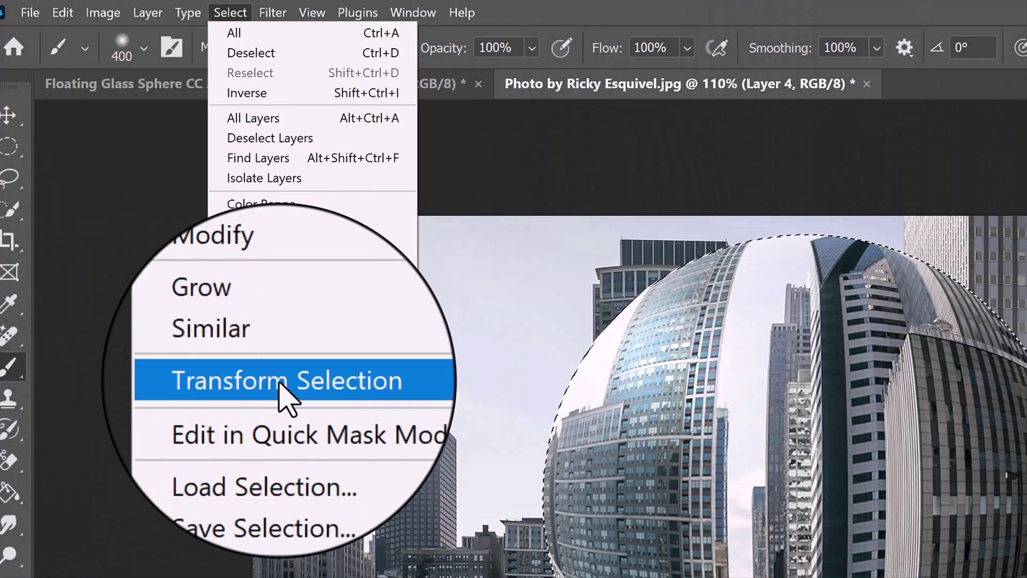
pyautogui.click(277, 380)
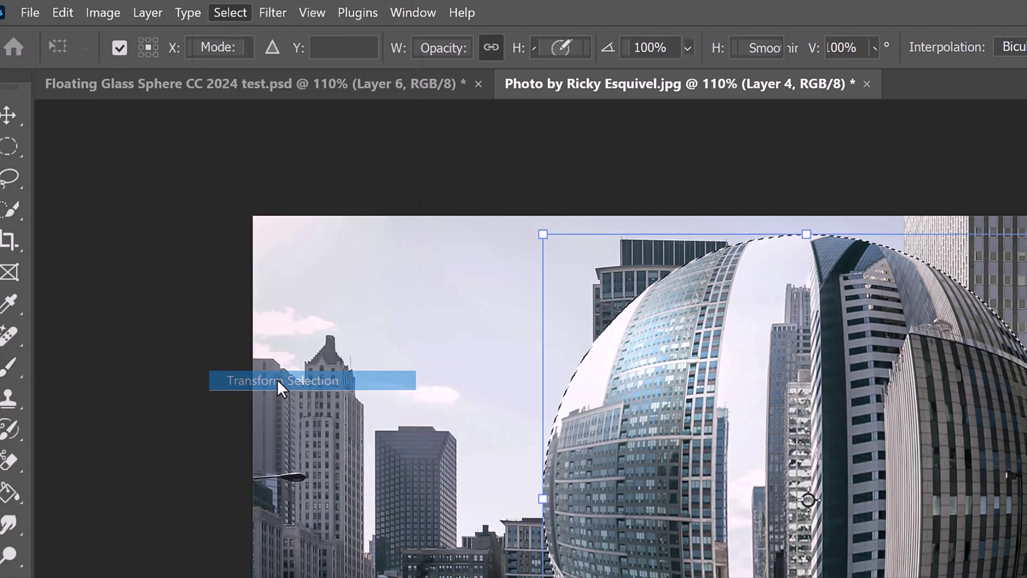
pyautogui.click(441, 48)
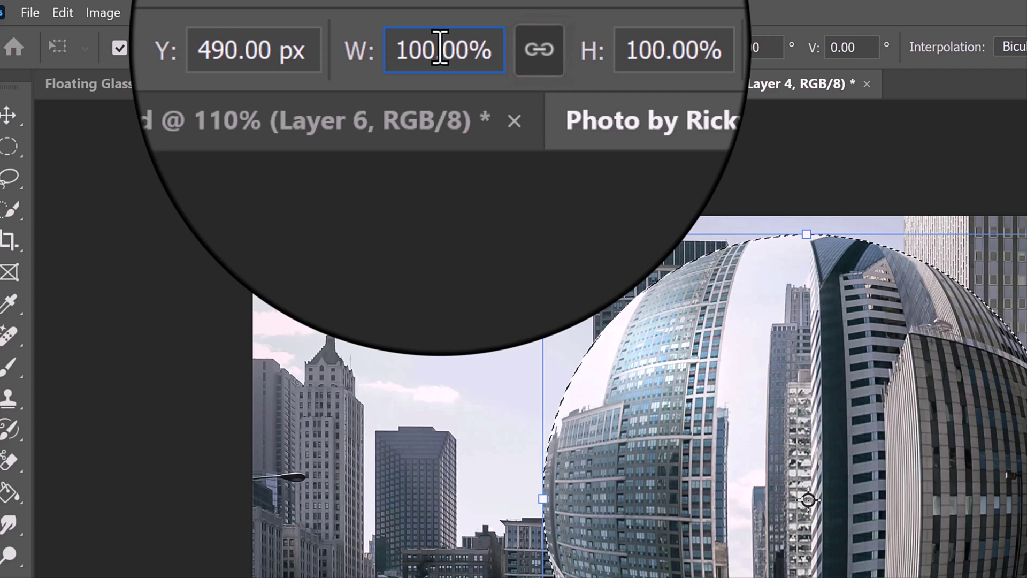
pyautogui.write('9')
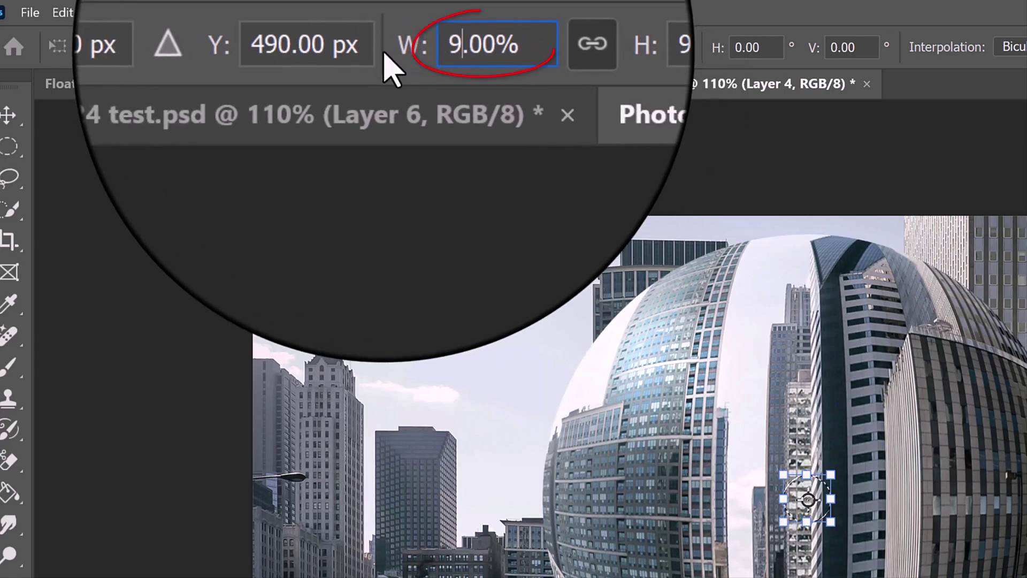
pyautogui.write('5')
pyautogui.press('Return')
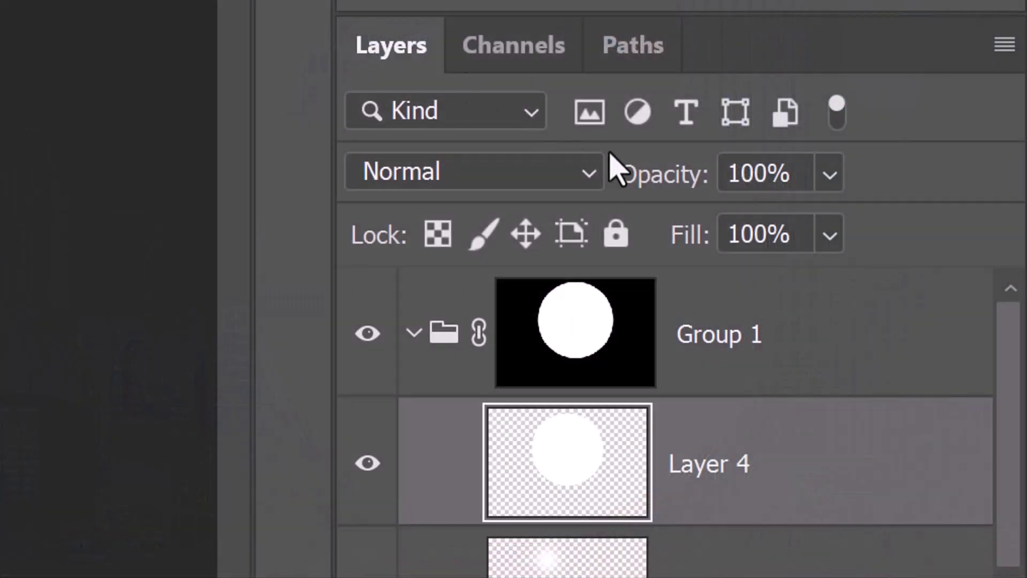
# - Set Layer 4 fill to 0% and give it an Inner Glow at 100% opacity, 80 px
pyautogui.click(830, 235)
pyautogui.moveTo(941, 291); pyautogui.dragTo(593, 276)
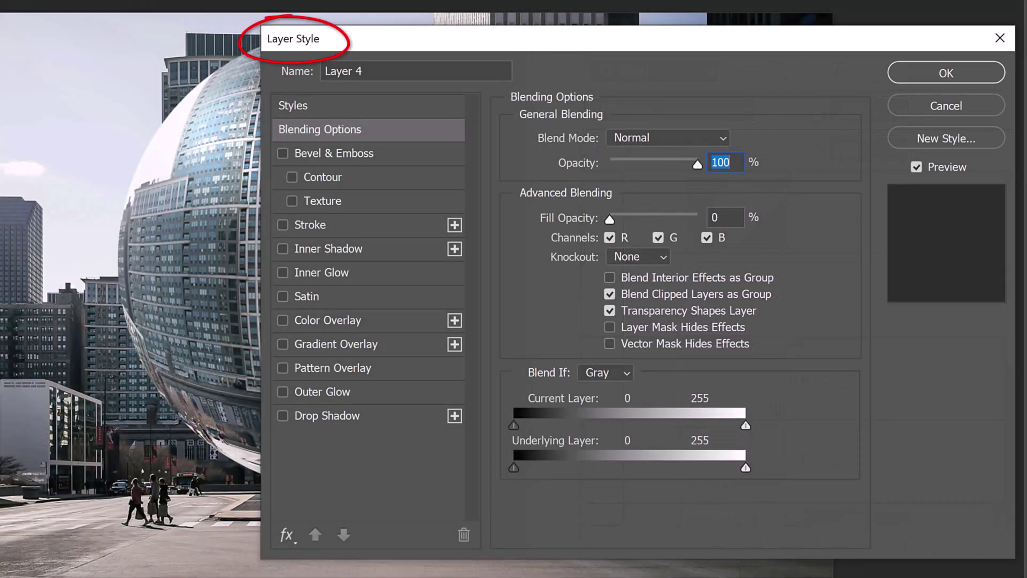
pyautogui.click(314, 273)
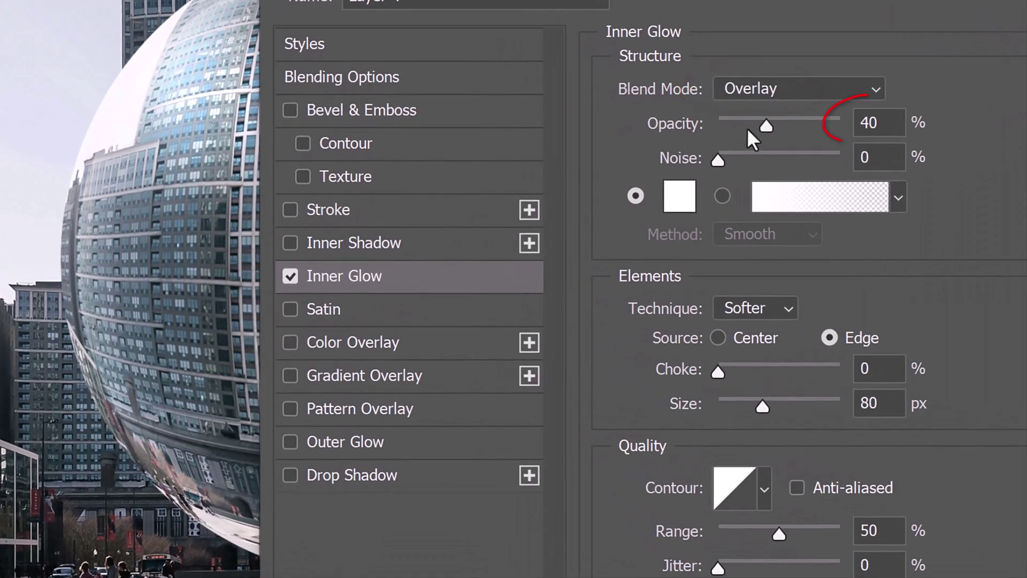
pyautogui.moveTo(767, 127); pyautogui.dragTo(868, 127)
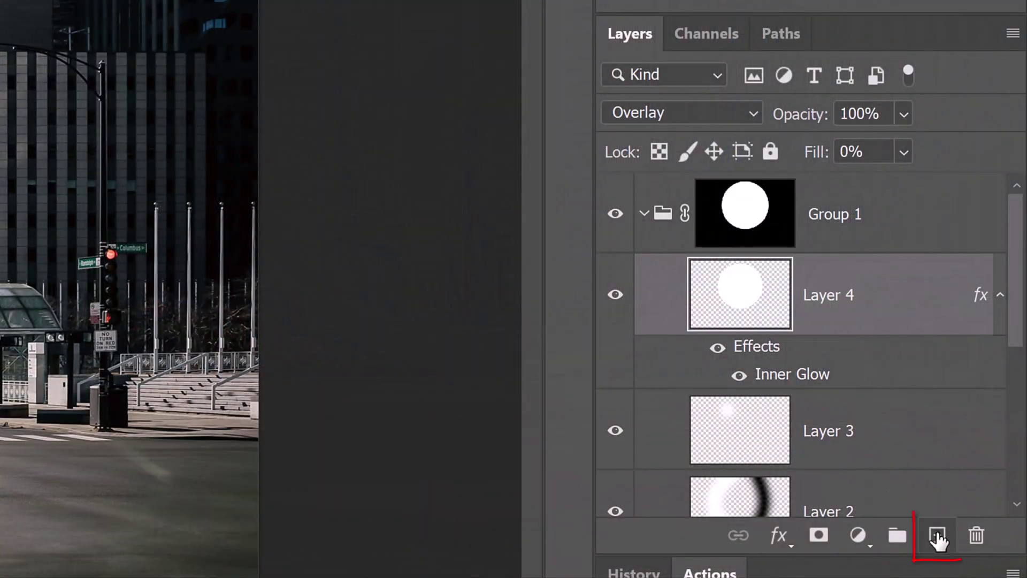
# - Add shadow Layer 5 above Group 1 and switch to the Elliptical Marquee
pyautogui.click(938, 538)
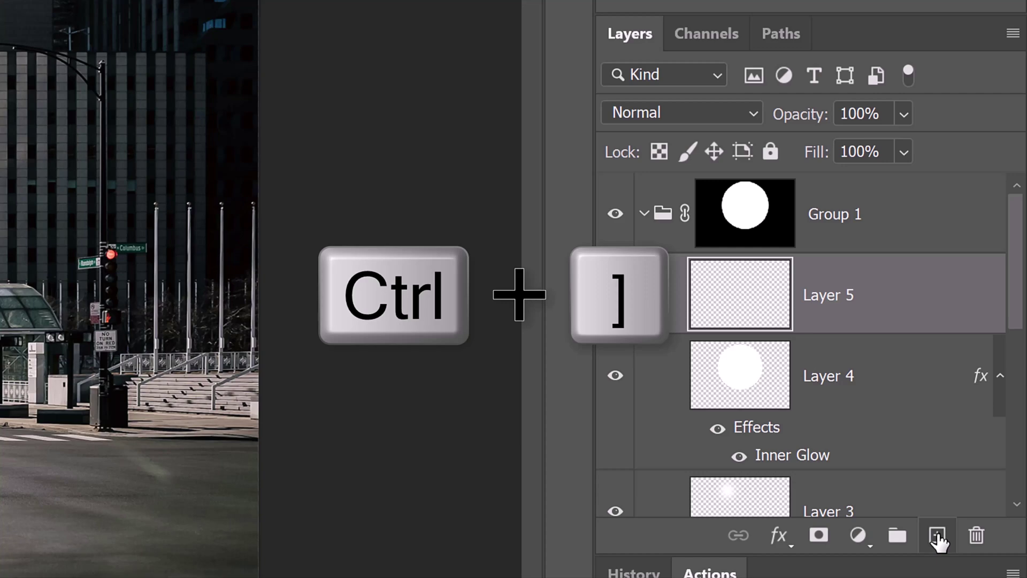
pyautogui.hotkey('ctrl', ']')
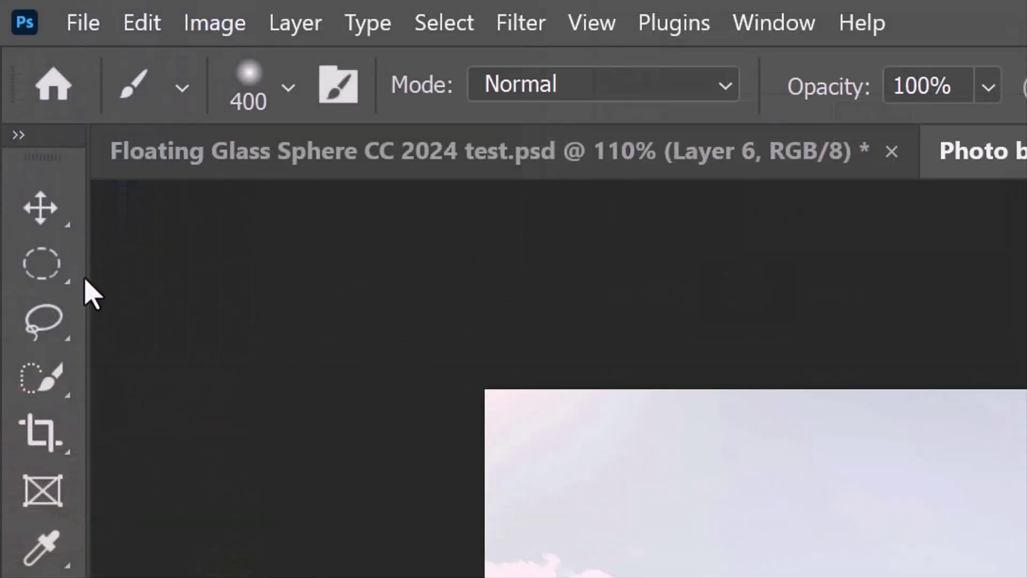
pyautogui.click(45, 265)
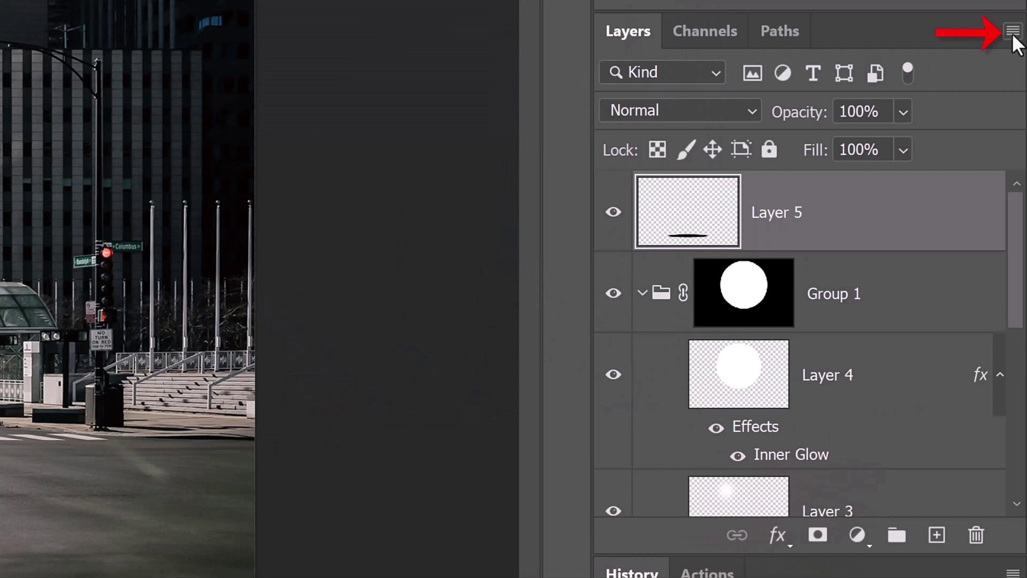
# - Convert Layer 5 to a Smart Object and apply a Gaussian Blur filter
pyautogui.click(1013, 33)
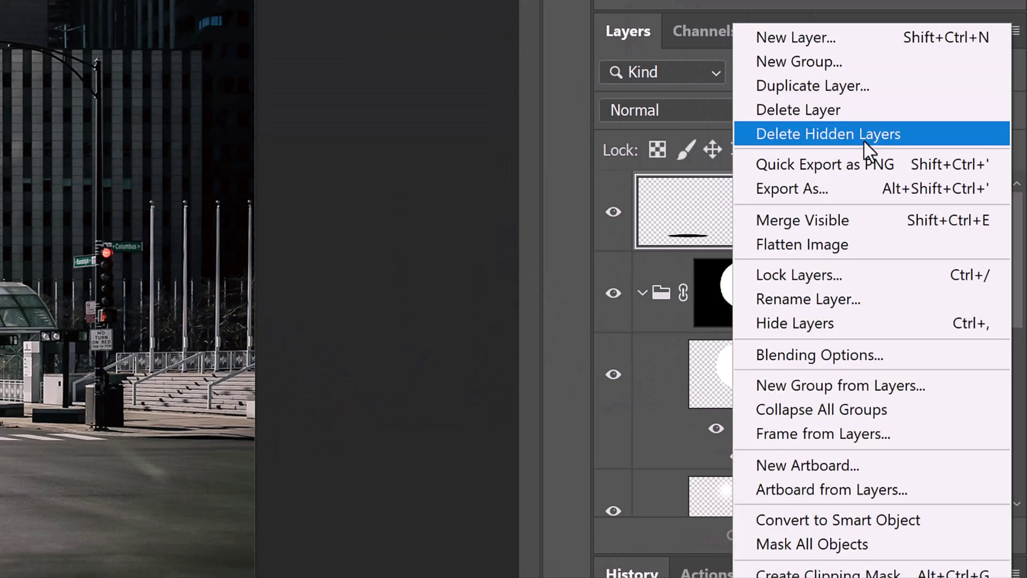
pyautogui.click(824, 520)
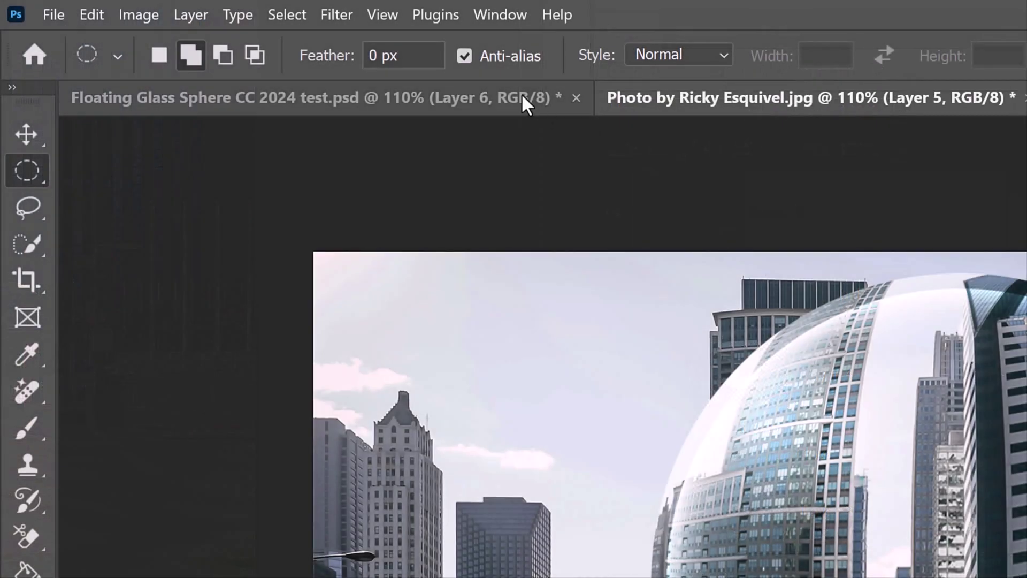
pyautogui.click(337, 17)
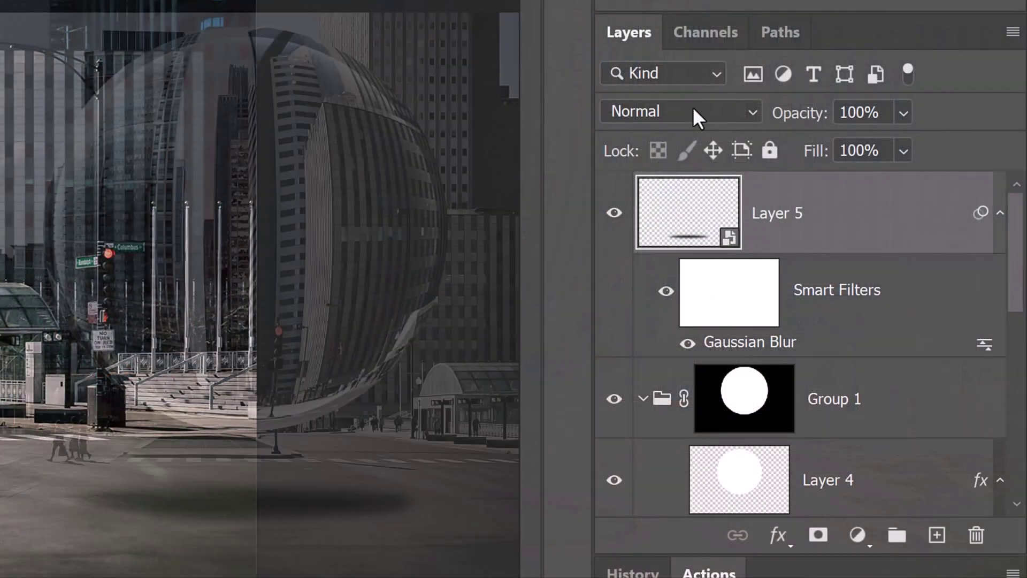
# - Give the Layer 5 shadow Linear Burn blending and 20% fill
pyautogui.click(694, 110)
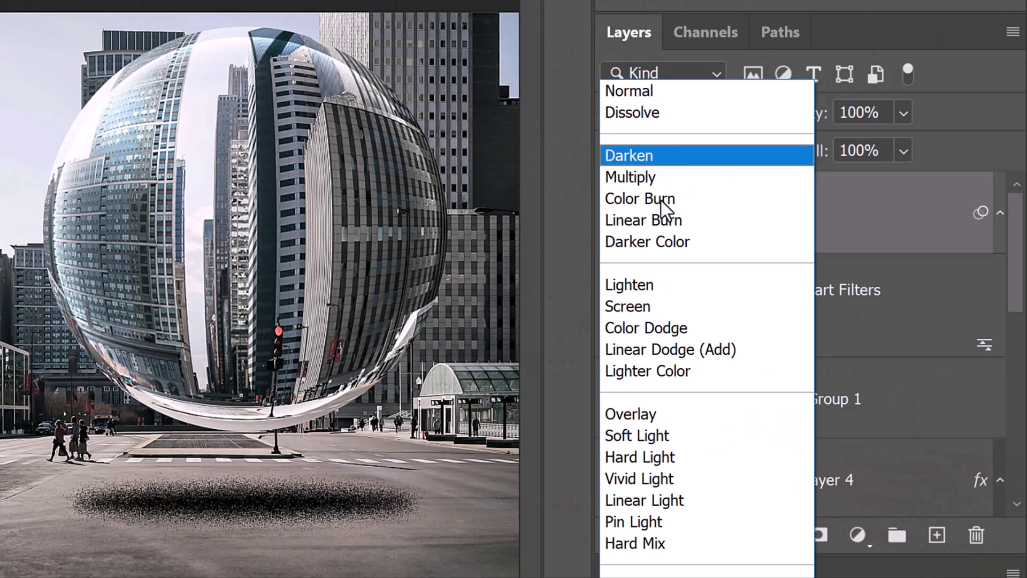
pyautogui.click(648, 216)
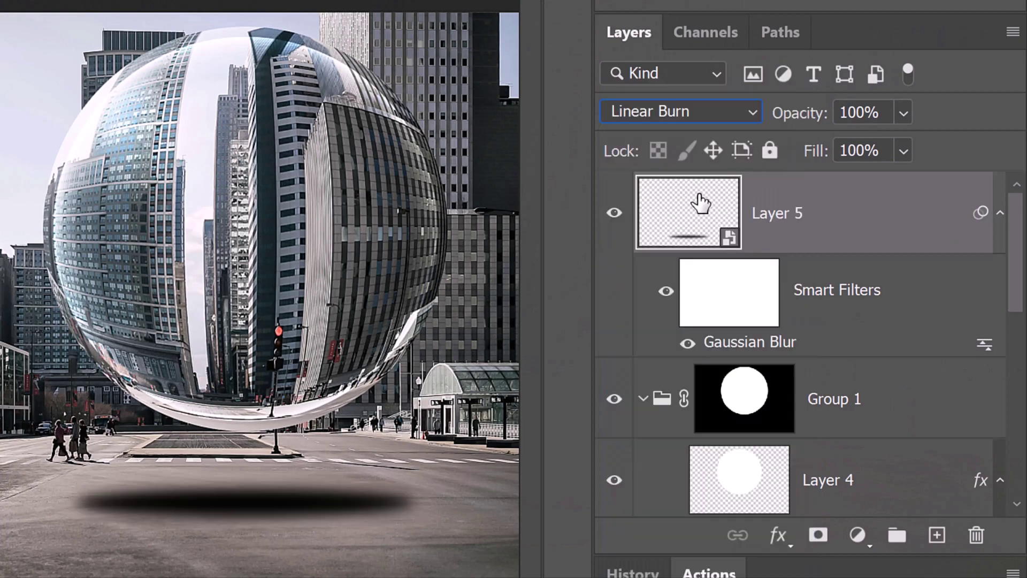
pyautogui.write('20')
pyautogui.press('Return')
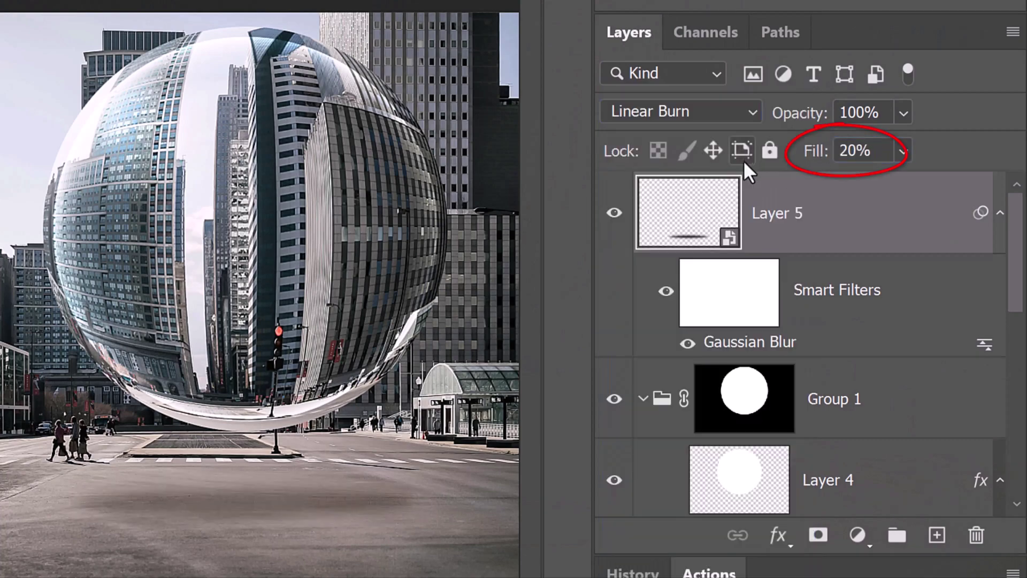